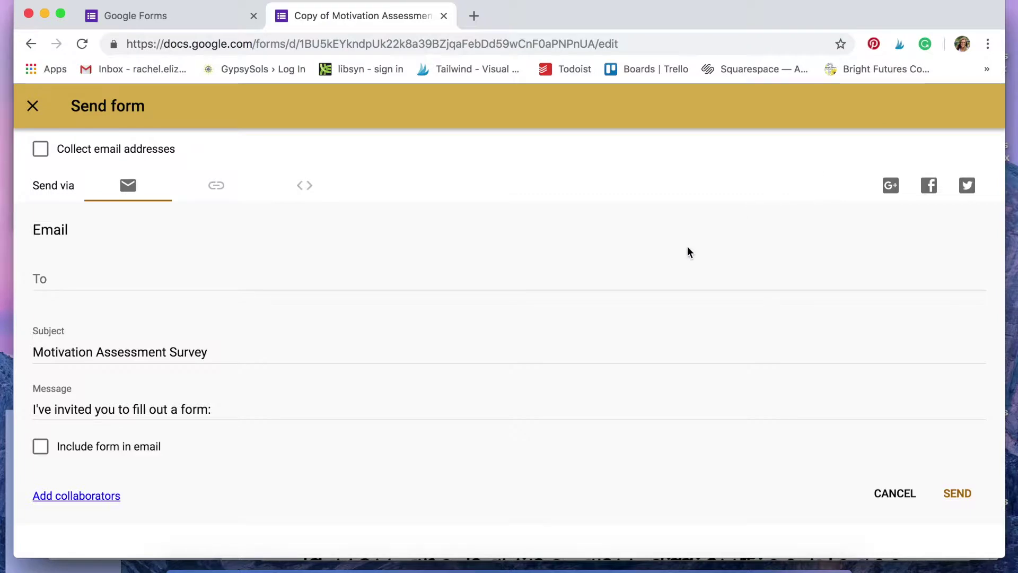
View the link option for sending the form, return to the email option, and close the sending options.
left_click(214, 198)
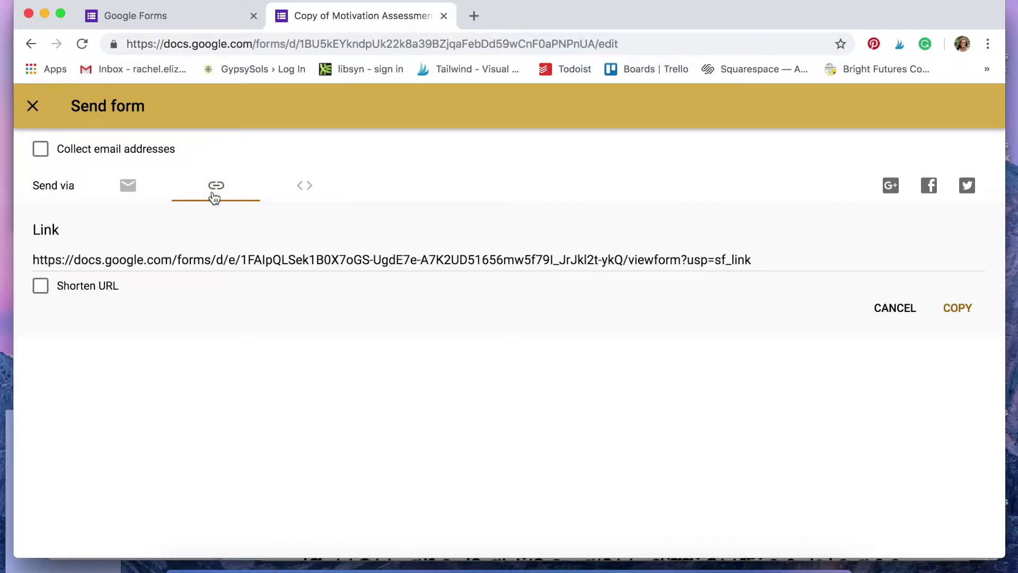
left_click(129, 187)
left_click(35, 109)
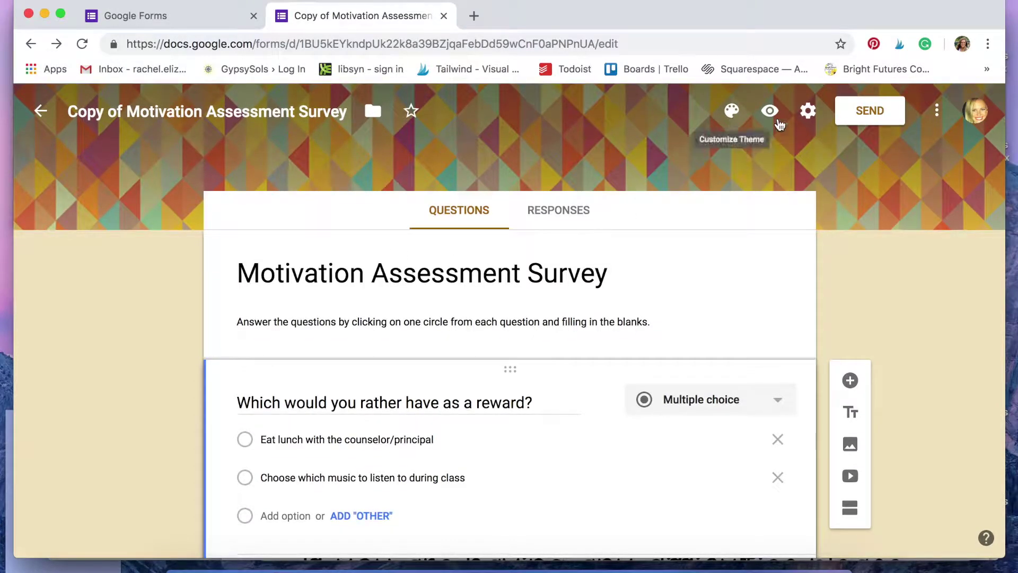
Preview the survey and choose the class music, "walk and talk" and "Paint a picture." rewards in the first three questions.
left_click(771, 118)
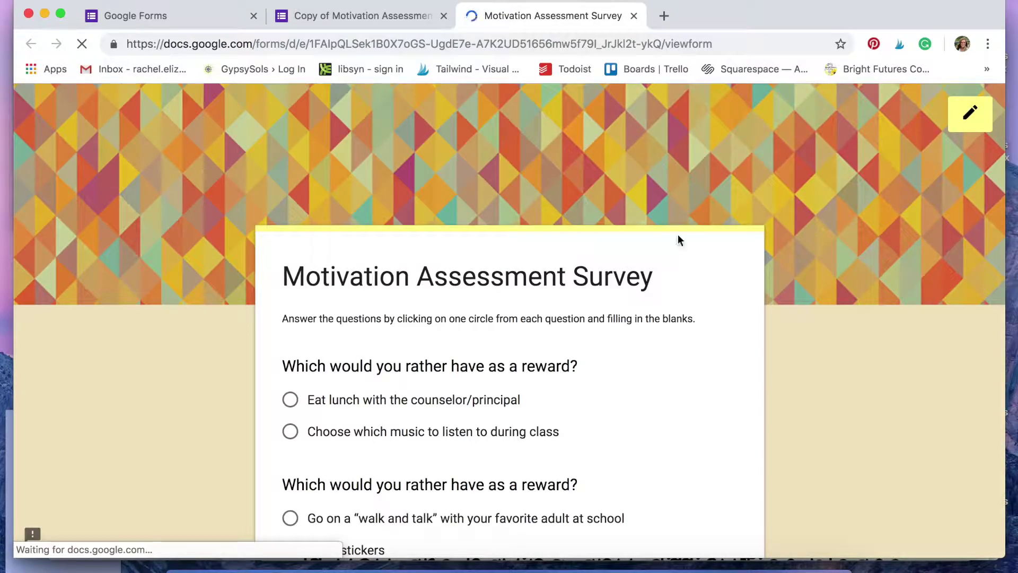
scroll(667, 312, "down", 2)
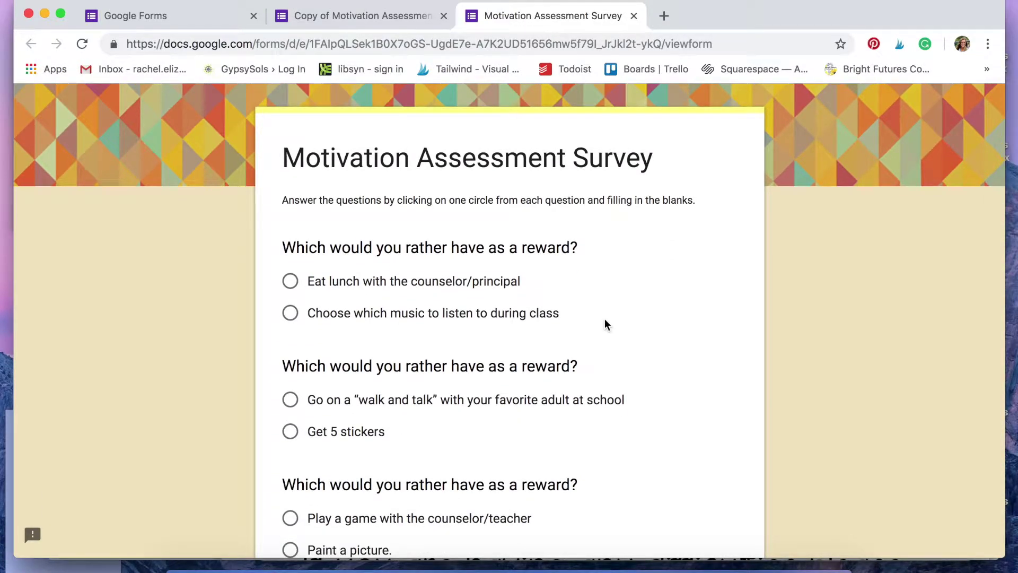
left_click(297, 311)
left_click(291, 398)
scroll(292, 398, "down", 2)
left_click(292, 425)
Choose the new notebook and pencil, group/class activity and magazine collage rewards in the remaining multiple-choice questions.
scroll(293, 423, "down", 5)
left_click(293, 413)
scroll(296, 425, "down", 1)
left_click(290, 444)
scroll(296, 448, "down", 1)
left_click(289, 503)
scroll(288, 501, "down", 5)
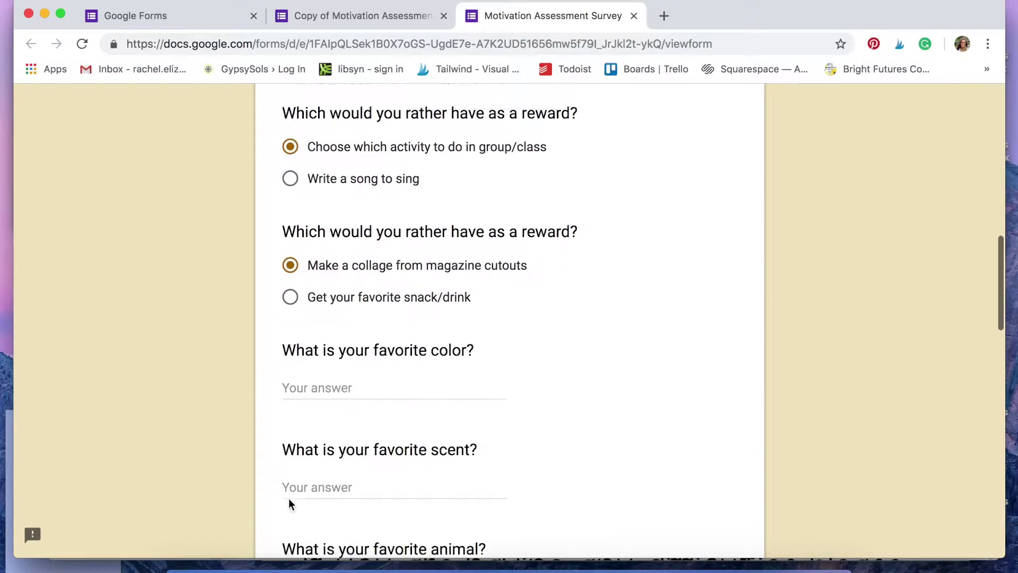
Answer "blue" for favorite color, "chocolate" for favorite scent and "manatee" for favorite animal.
left_click(371, 365)
type("blue")
left_click(371, 462)
type("chocolate")
scroll(370, 505, "down", 1)
left_click(371, 504)
type("manatee")
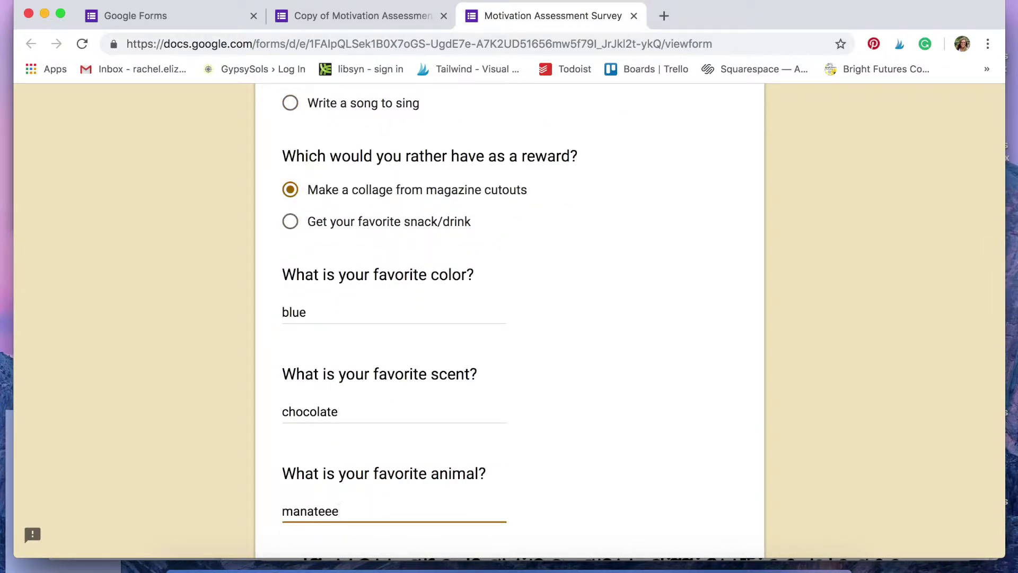
Answer "pokemon" for favorite game and "football" for favorite sport.
scroll(380, 457, "down", 3)
left_click(380, 457)
type("pokemon")
scroll(381, 457, "down", 3)
left_click(391, 417)
type("football")
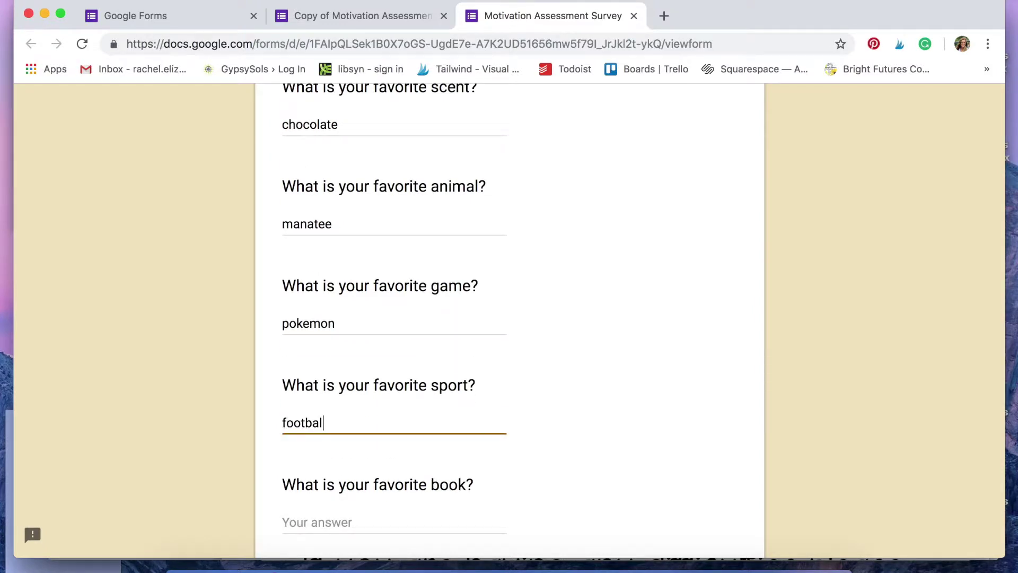
Answer "Alice in Wonderland" for favorite book, "Shake it off" for favorite song and "The Incredibles" for favorite movie/TV show.
scroll(391, 417, "down", 3)
left_click(371, 335)
type("Alice in Wonderland")
left_click(312, 432)
scroll(316, 438, "down", 2)
type("Shake iy off")
left_click(325, 480)
type("The Incredibles")
Answer "Nachos" for favorite food and "Coke" for favorite drink.
scroll(325, 479, "down", 3)
left_click(364, 416)
type("Nachos")
left_click(347, 512)
type("Coke")
Answer "I love pistachios" for the last favorite question, submit the survey, and open another blank response.
scroll(398, 479, "down", 3)
left_click(371, 433)
type("I love pistachios")
scroll(352, 443, "down", 1)
left_click(338, 447)
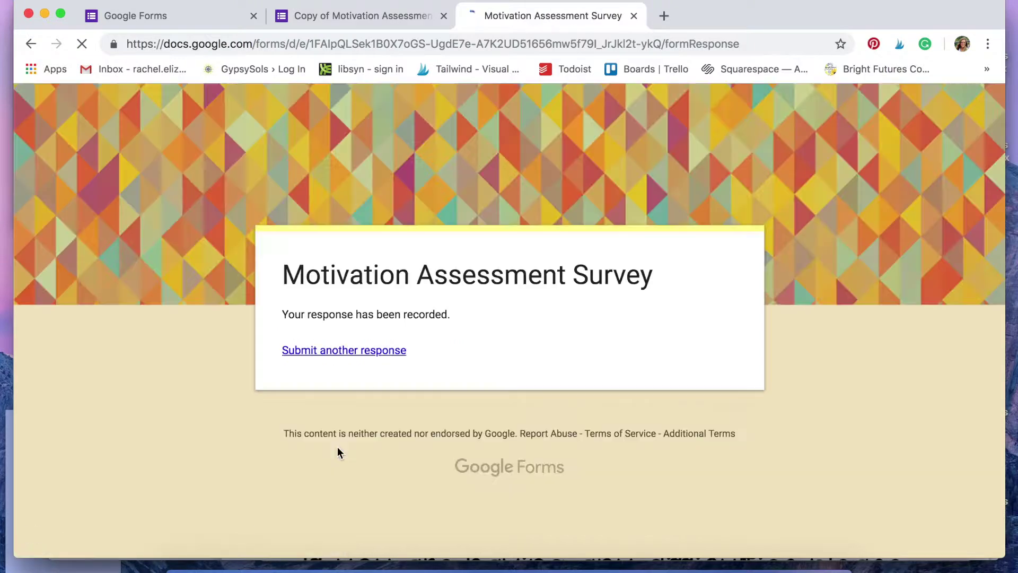
left_click(333, 352)
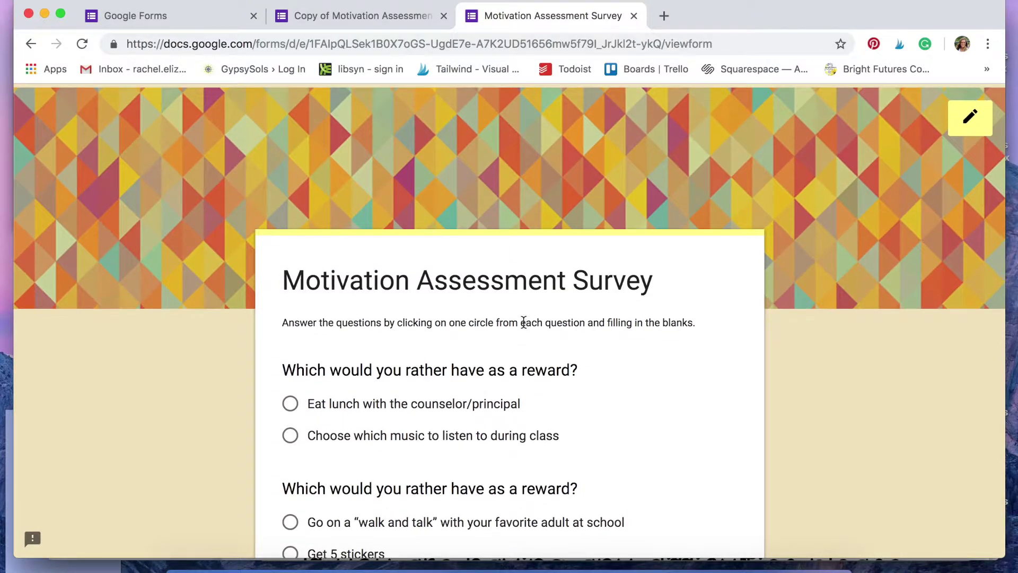
Return to the form editor and review the summary of the survey responses.
left_click(402, 19)
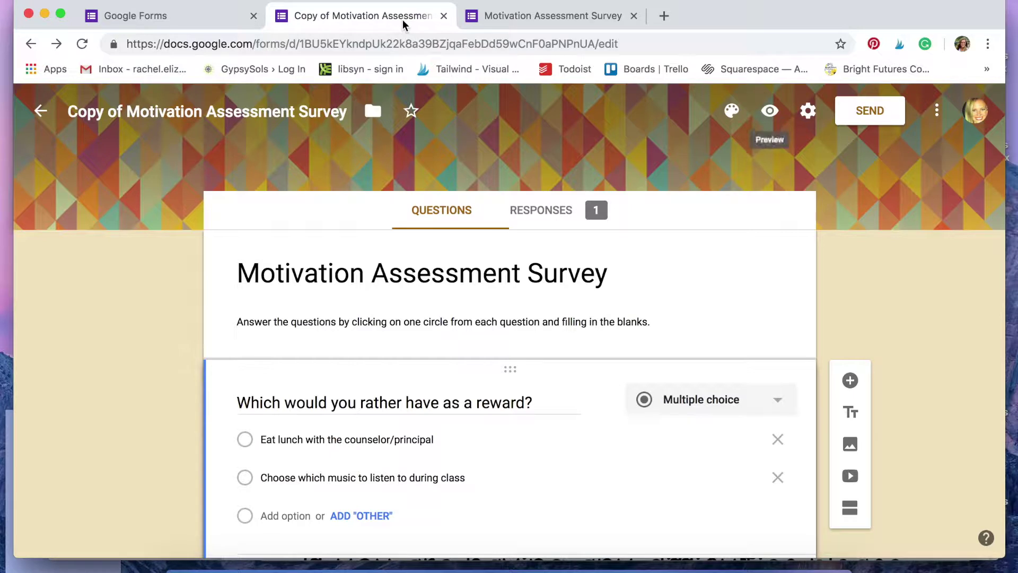
left_click(543, 211)
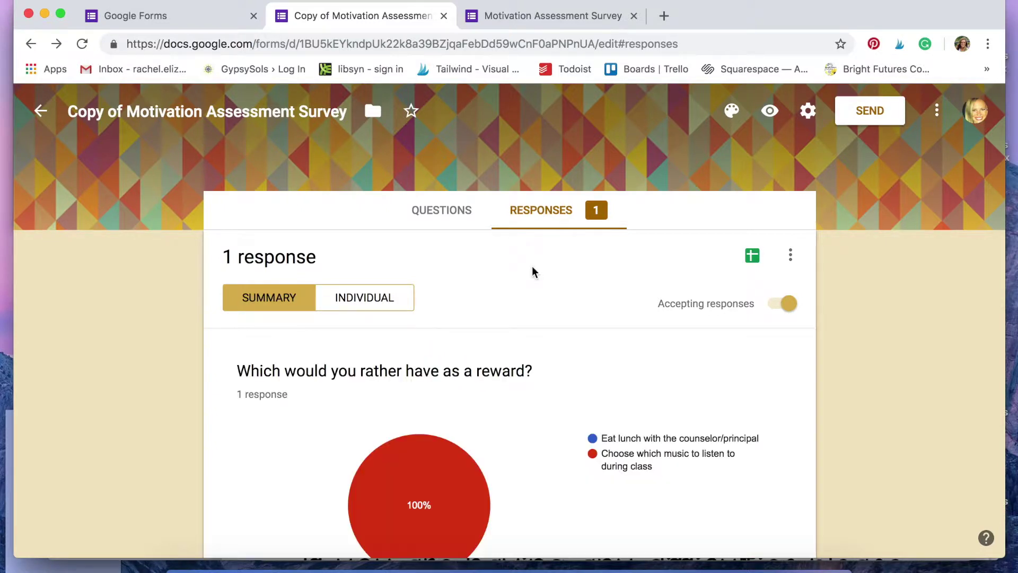
scroll(532, 270, "down", 1)
scroll(532, 272, "down", 2)
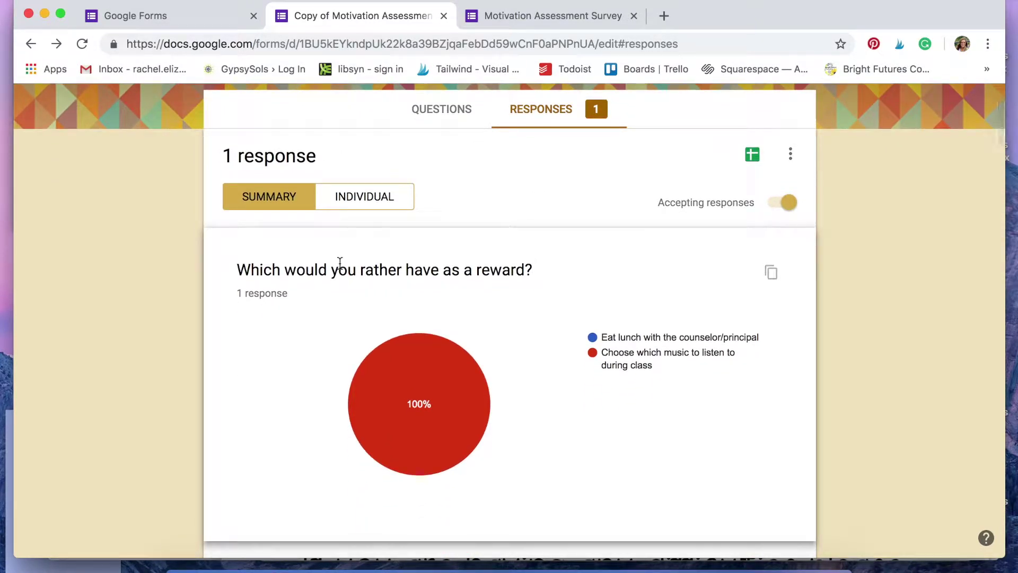
Examine the individual response to the survey, including the chosen rewards.
left_click(356, 200)
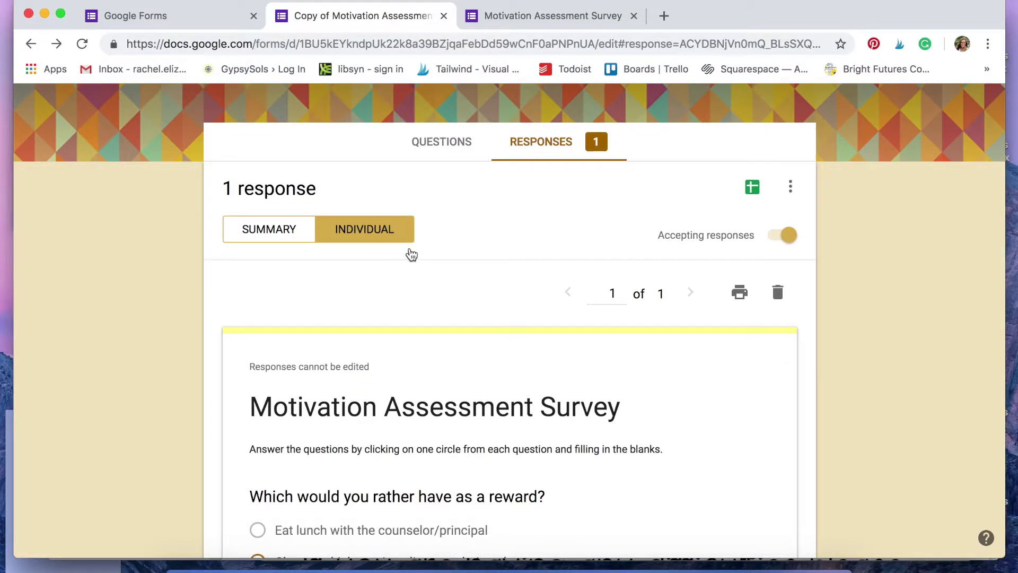
scroll(412, 255, "down", 6)
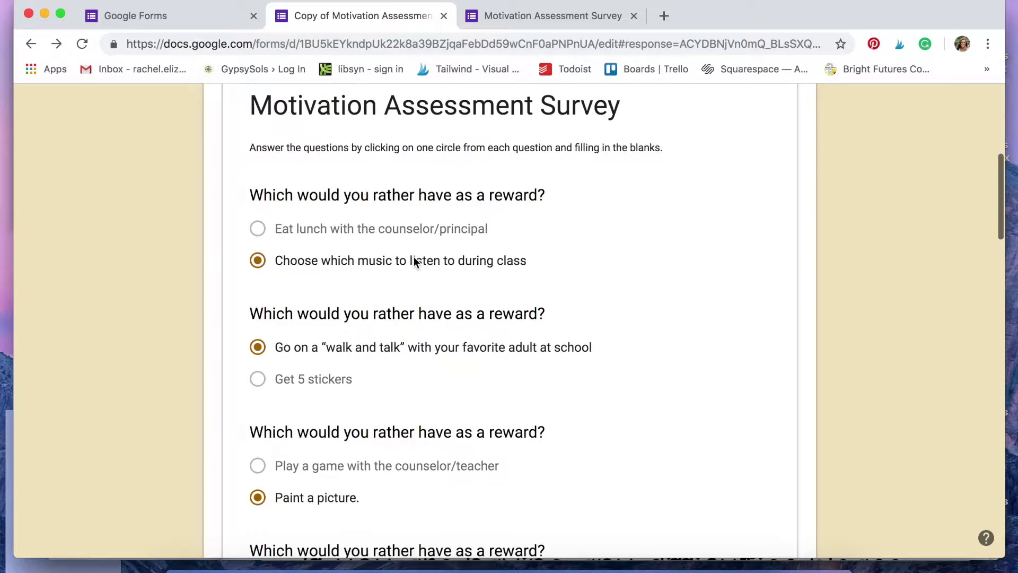
scroll(371, 462, "down", 5)
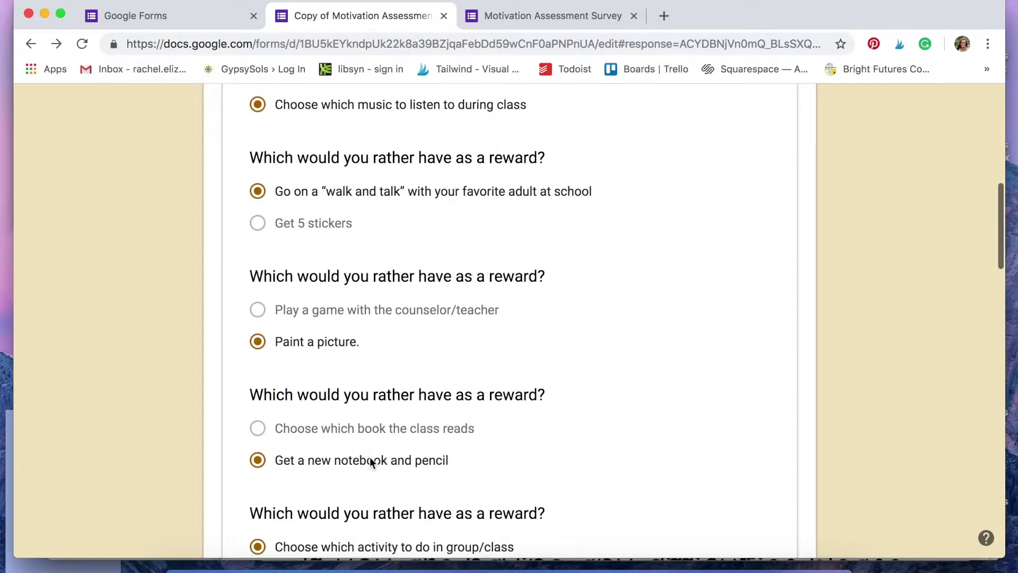
scroll(371, 462, "up", 9)
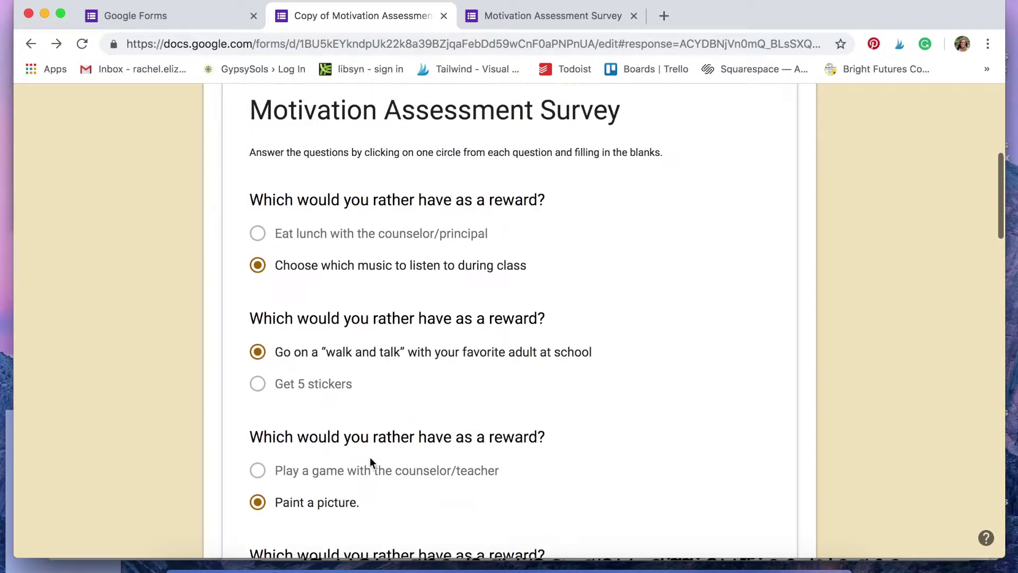
scroll(370, 457, "up", 1)
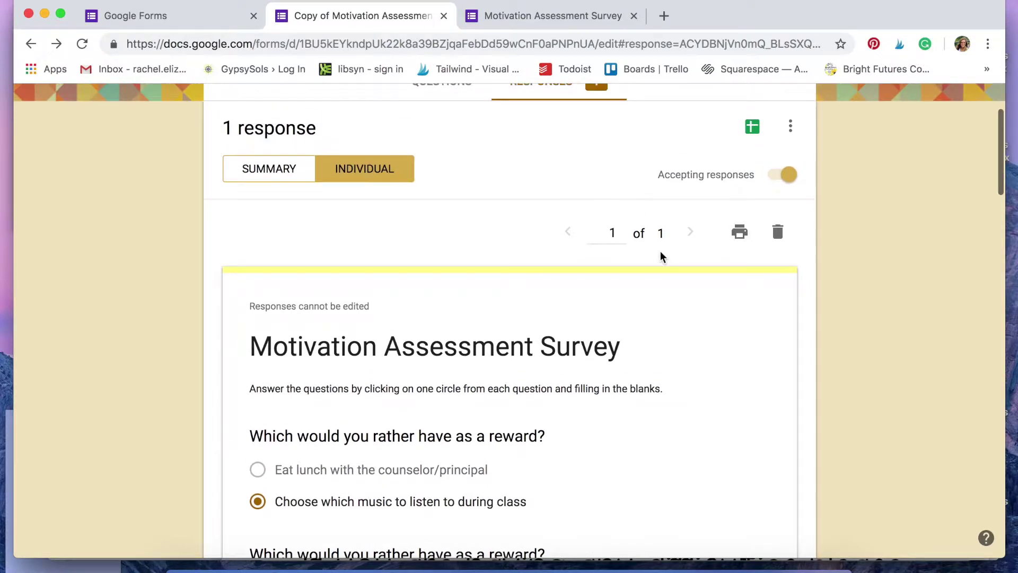
Create a new spreadsheet as the destination for the form's responses.
left_click(751, 128)
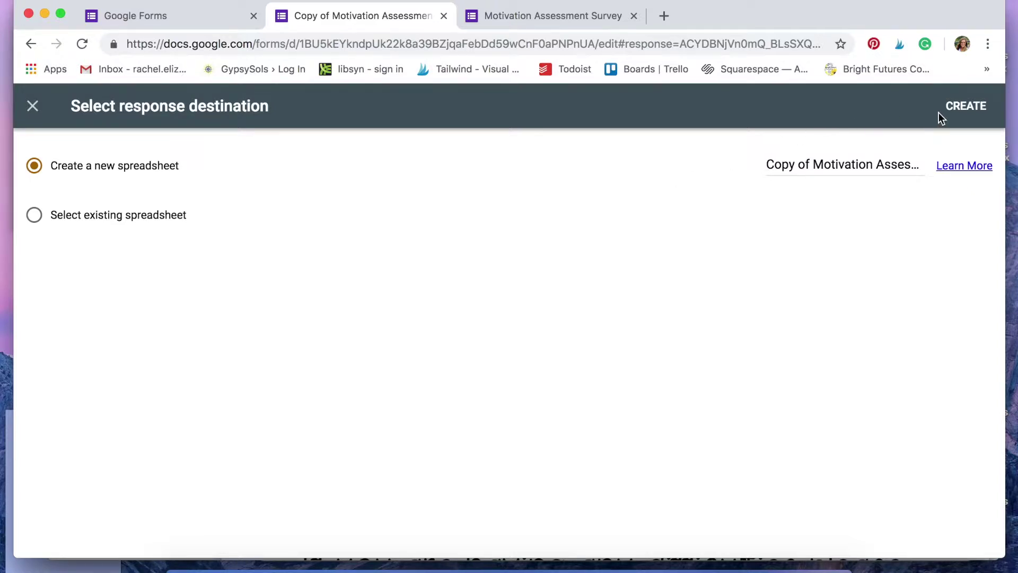
left_click(956, 114)
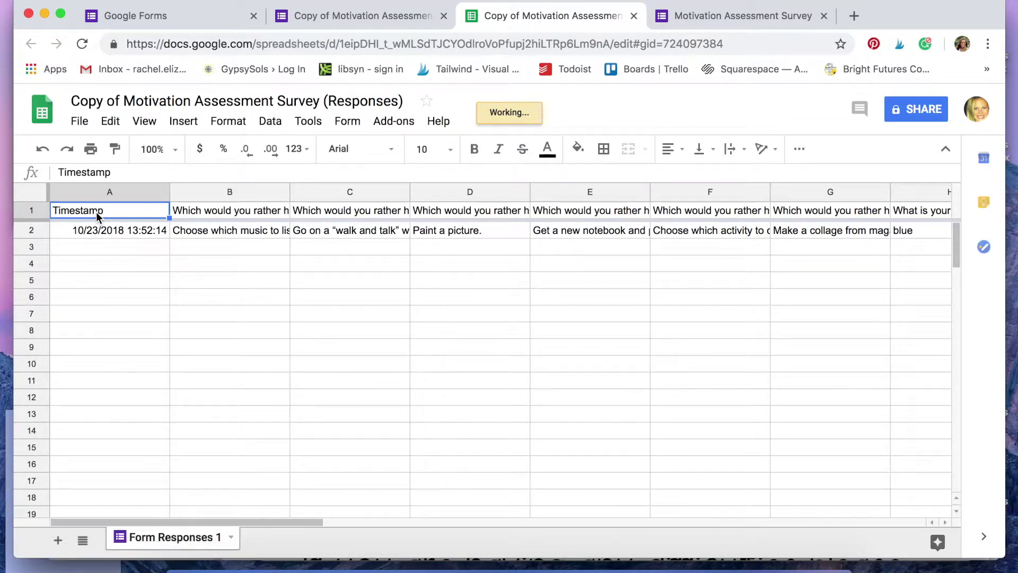
Replace the header in A1 with "Student" and enter the student's first name in A2.
type("Student")
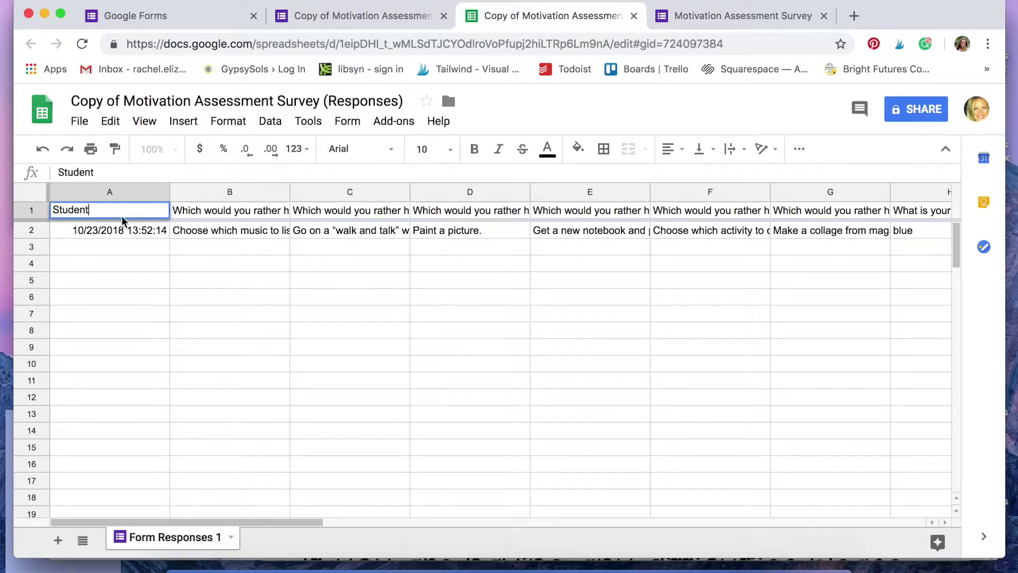
left_click(133, 233)
type("Jordan")
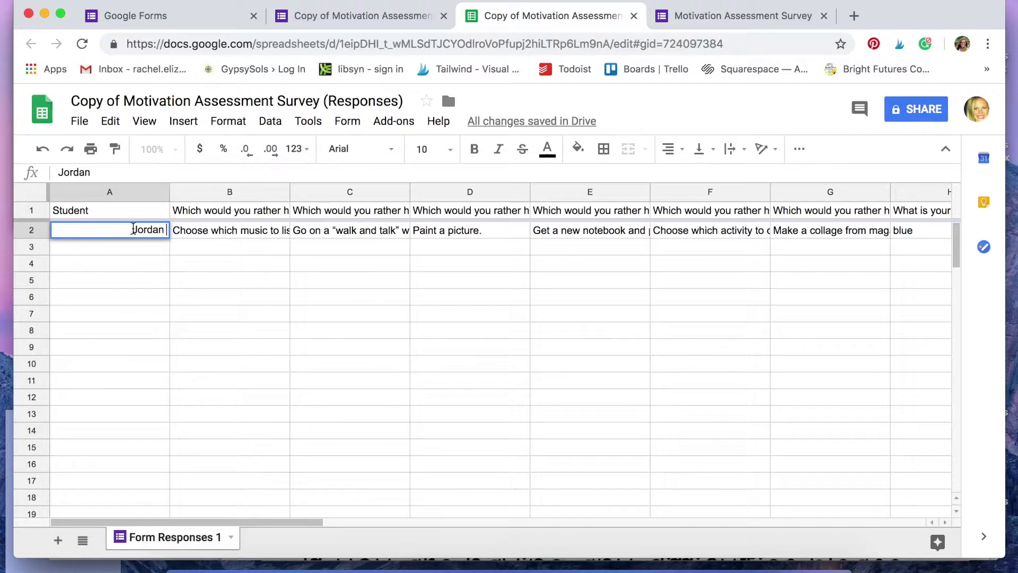
left_click(269, 316)
Wrap the text in the question and answer cells from column B through column S, rows 1 to 6.
left_click_drag(259, 213, 634, 298)
left_click(229, 122)
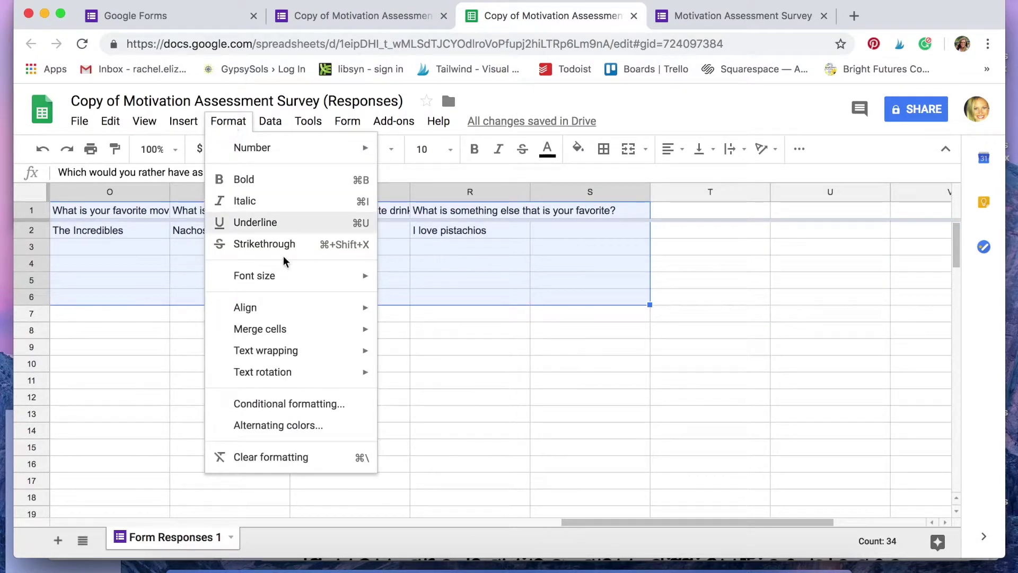
mouse_move(352, 350)
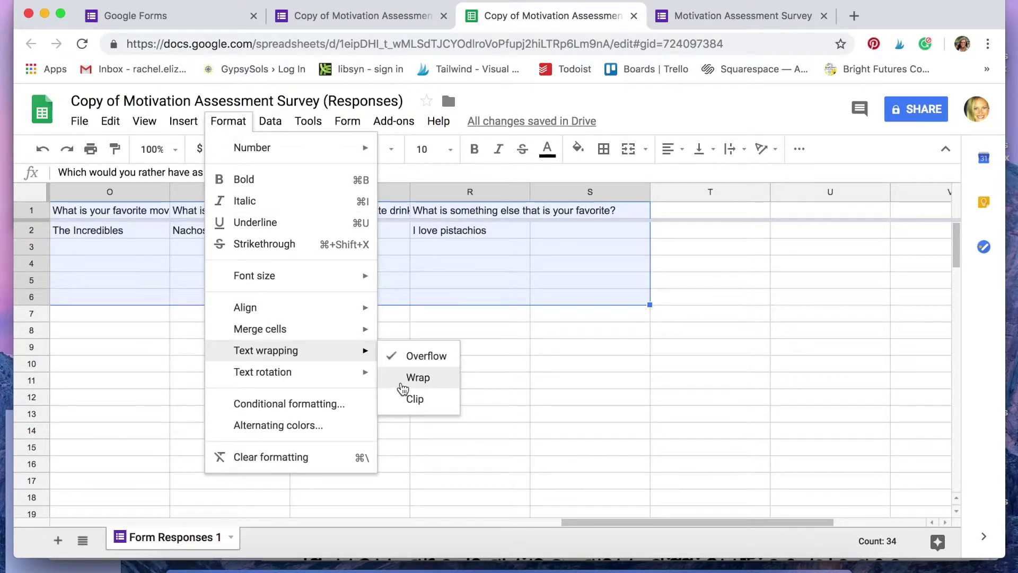
left_click(403, 389)
left_click(391, 404)
scroll(391, 404, "left", 15)
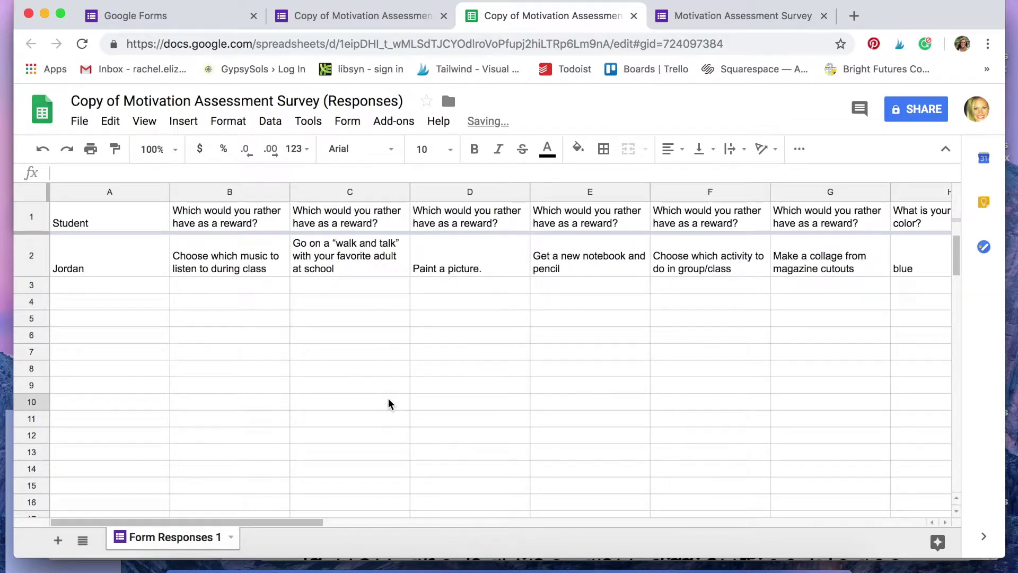
scroll(275, 341, "down", 1)
scroll(276, 342, "up", 1)
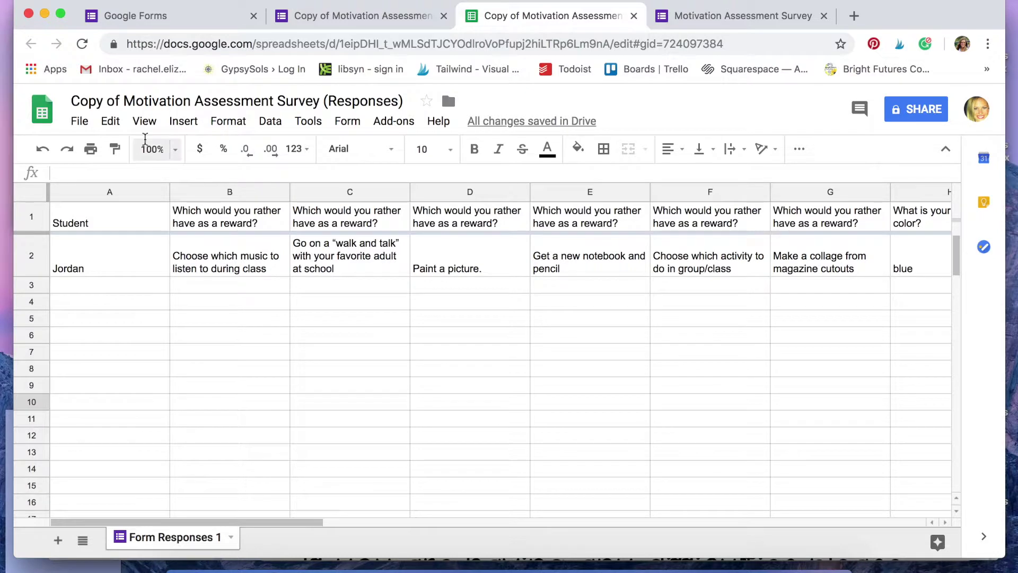
Rename the spreadsheet as "Motivation Assessment Survey (Responses)".
left_click(128, 102)
left_click_drag(128, 101, 71, 102)
key("BackSpace")
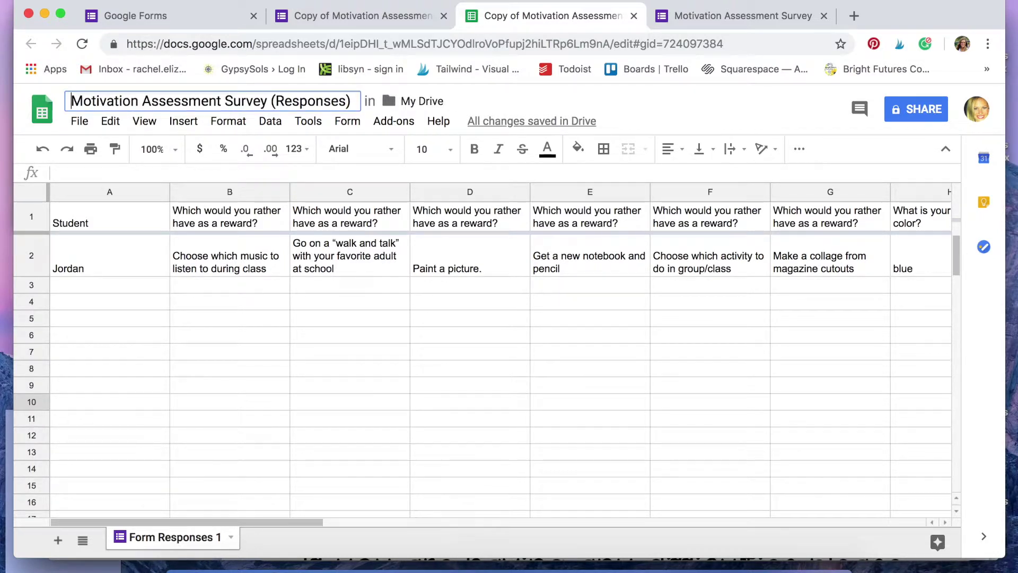
left_click(334, 334)
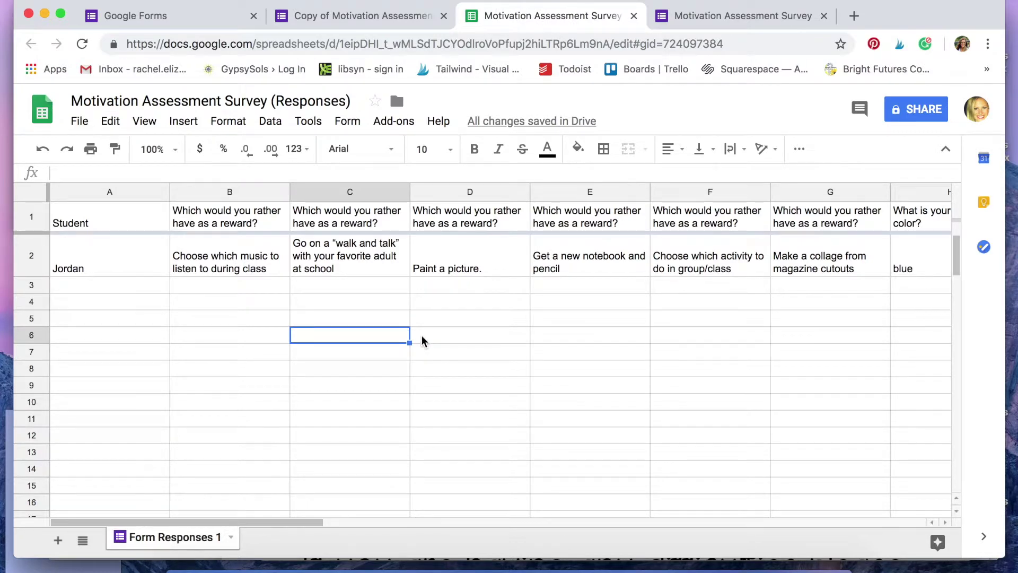
Start a legend in column S with "KEY" in S3, "Attention" in S4 and "Leadership" in S5.
scroll(636, 359, "right", 15)
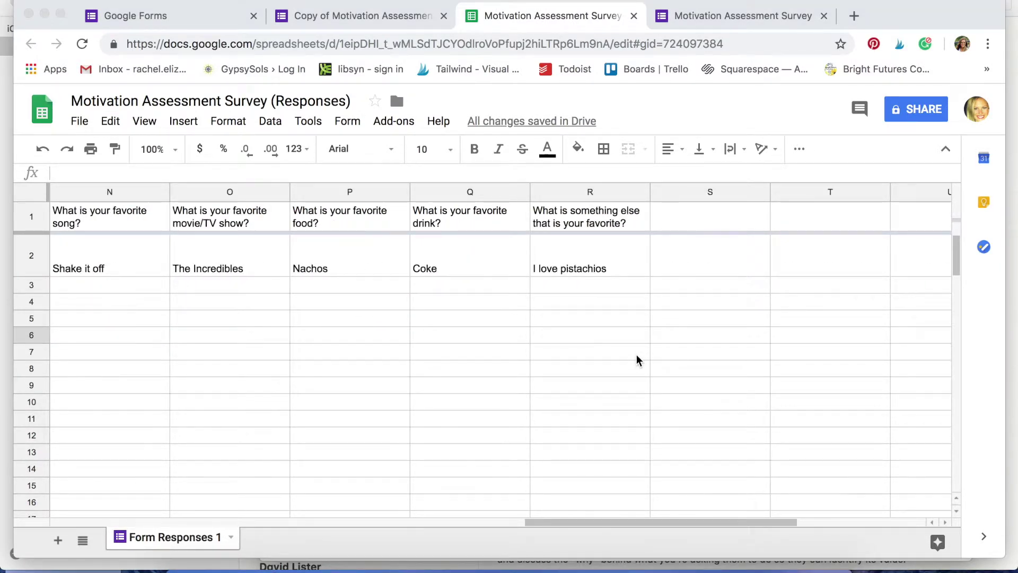
left_click(680, 356)
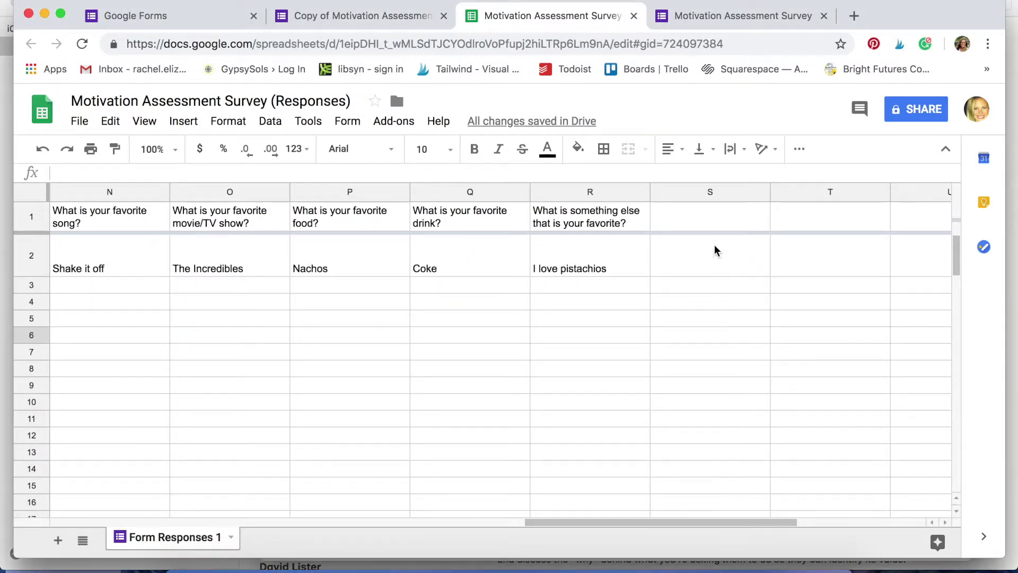
left_click(716, 289)
type("KEY")
key("Return")
type("Attention")
key("Return")
type("Leader")
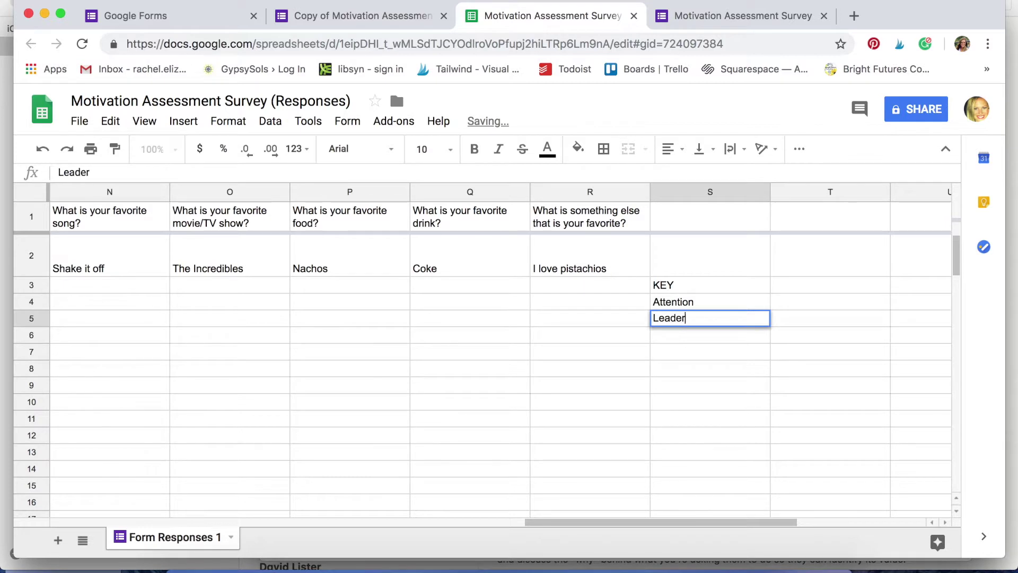
type("sho")
key("BackSpace")
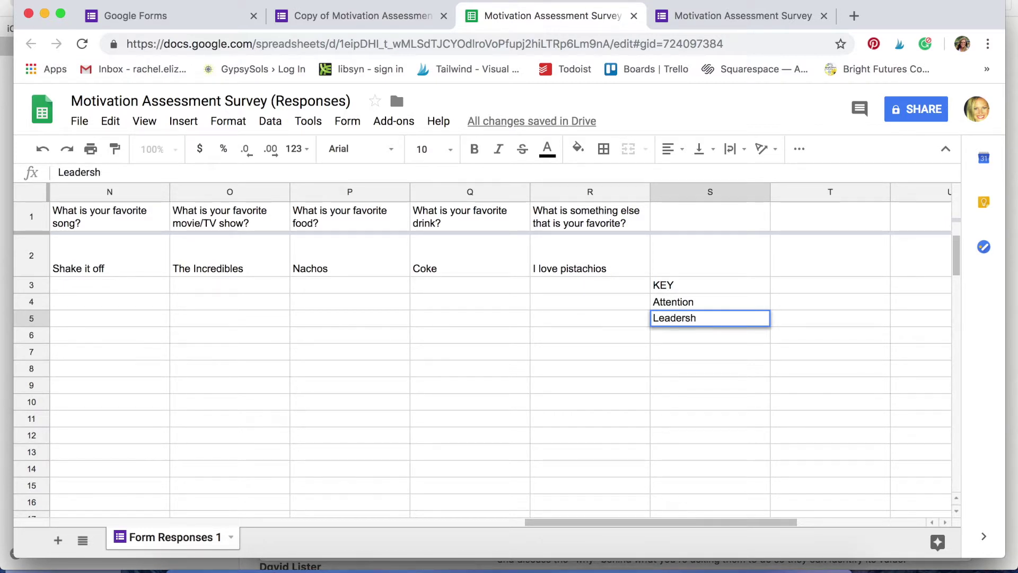
key("Return")
Add "Physical Reward" in S6 and "Creative Outlet" in S7 to the key.
type("P")
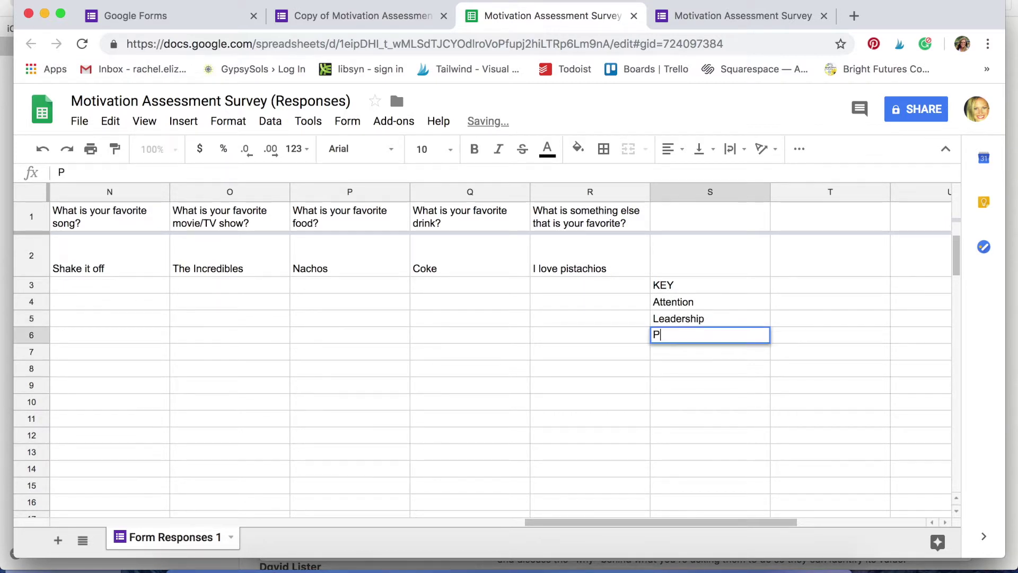
type("hysical Reward")
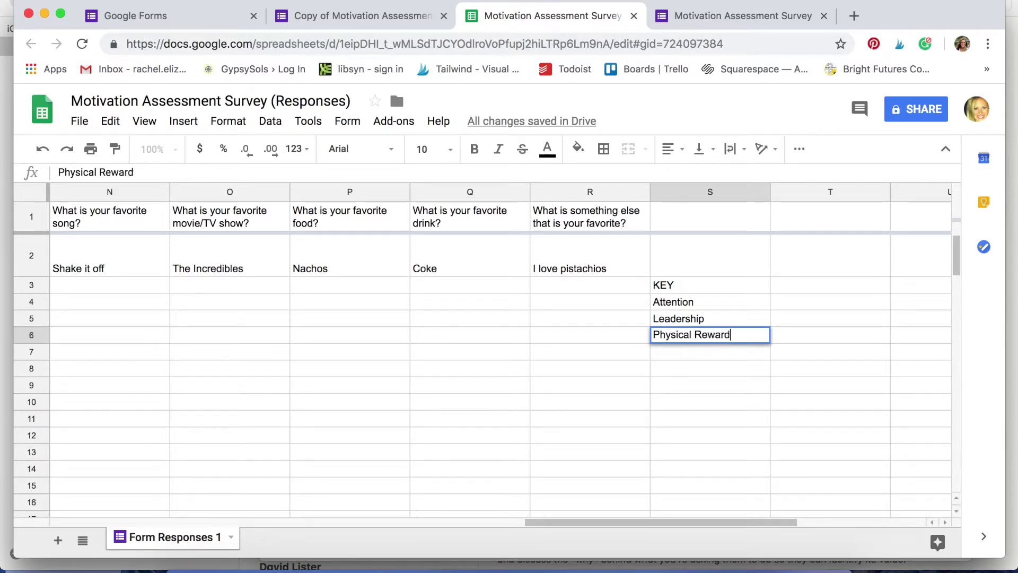
key("Return")
type("Creative Outlet")
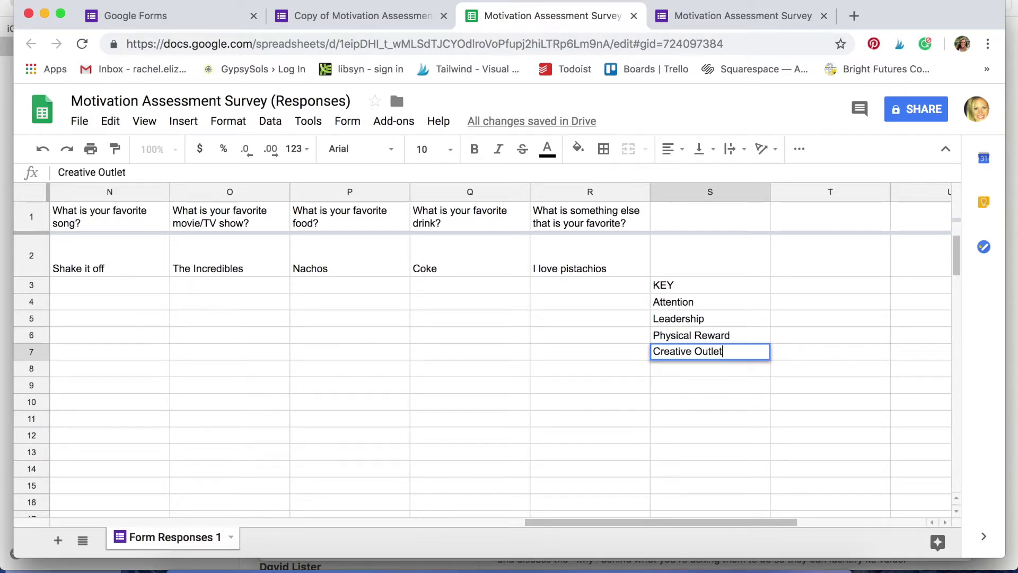
key("Return")
Fill the "Attention" key cell S4 with bright green and the "Leadership" cell S5 with magenta.
left_click(705, 305)
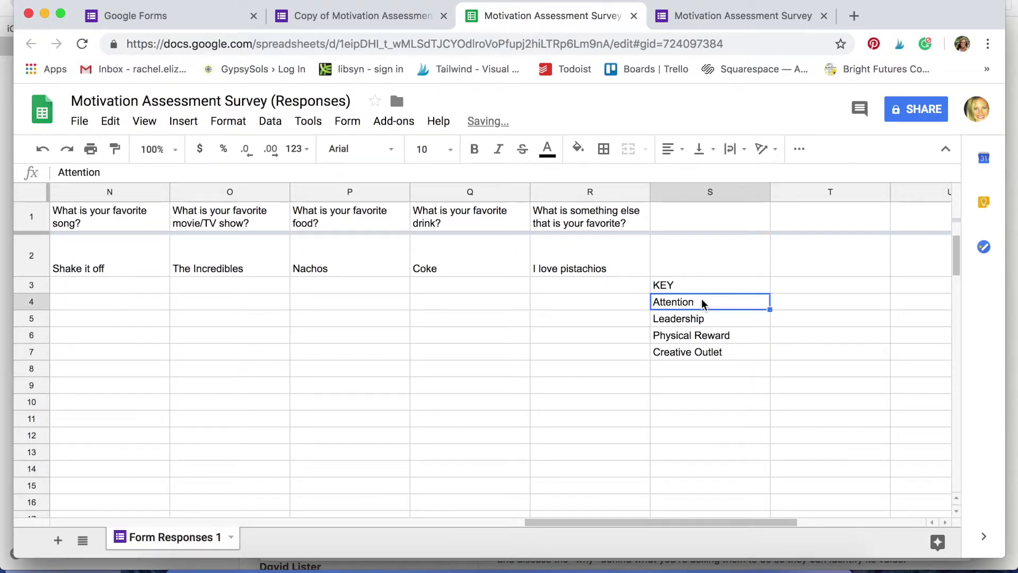
left_click(578, 150)
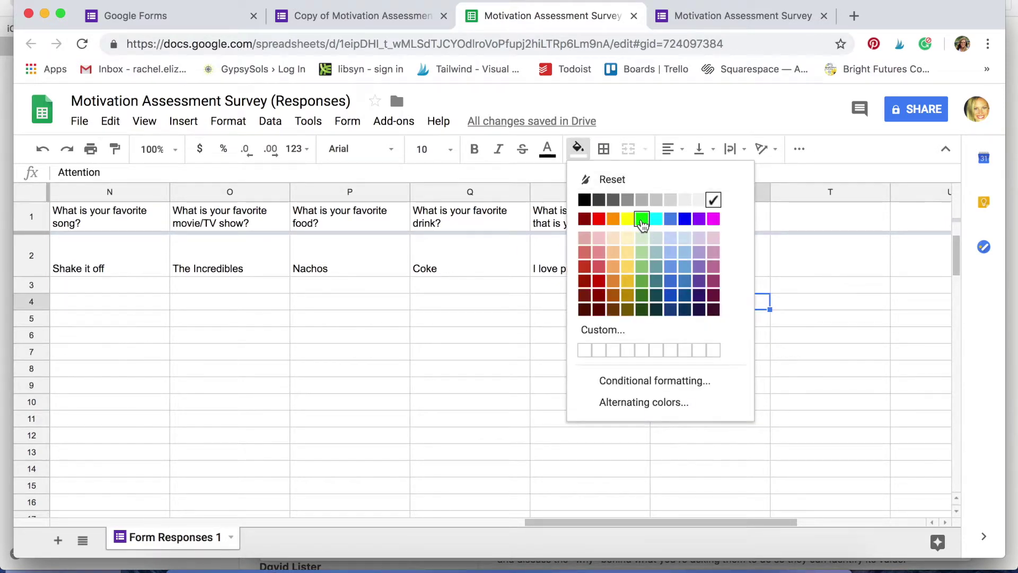
left_click(642, 220)
left_click(721, 318)
left_click(578, 149)
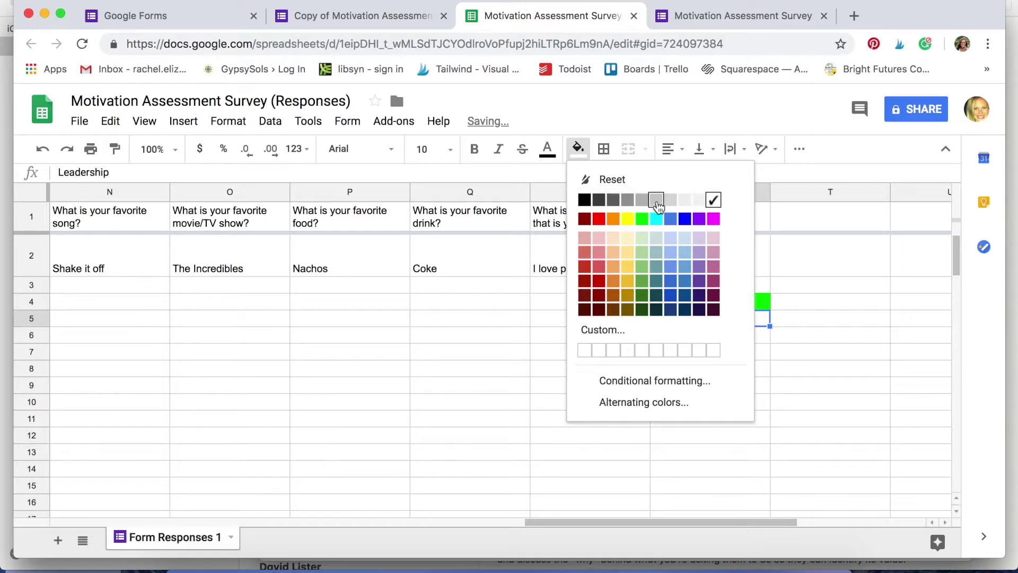
left_click(713, 219)
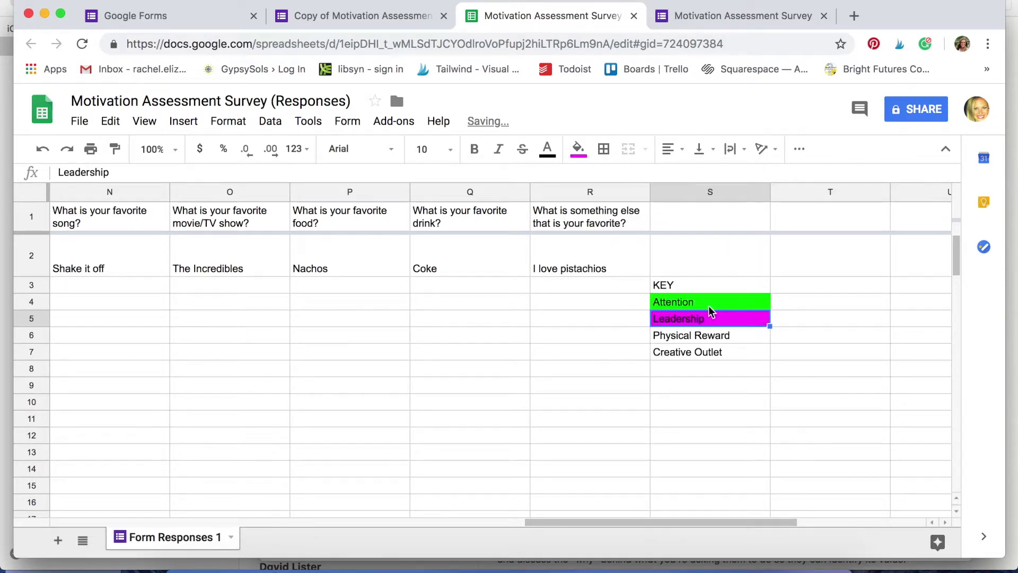
Fill the "Physical Reward" key cell S6 with orange and the "Creative Outlet" cell S7 with yellow.
left_click(692, 339)
left_click(579, 153)
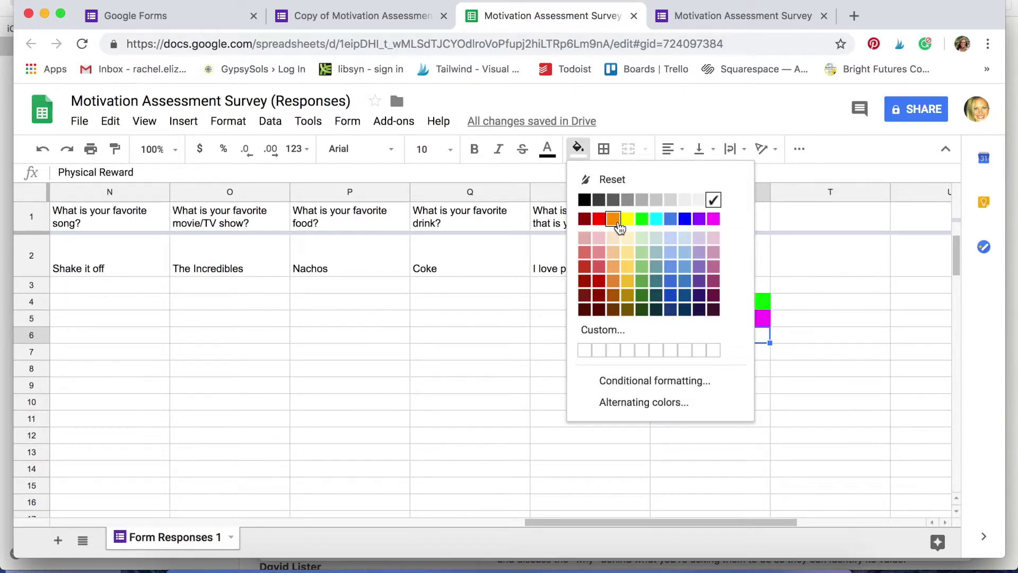
left_click(614, 220)
left_click(699, 354)
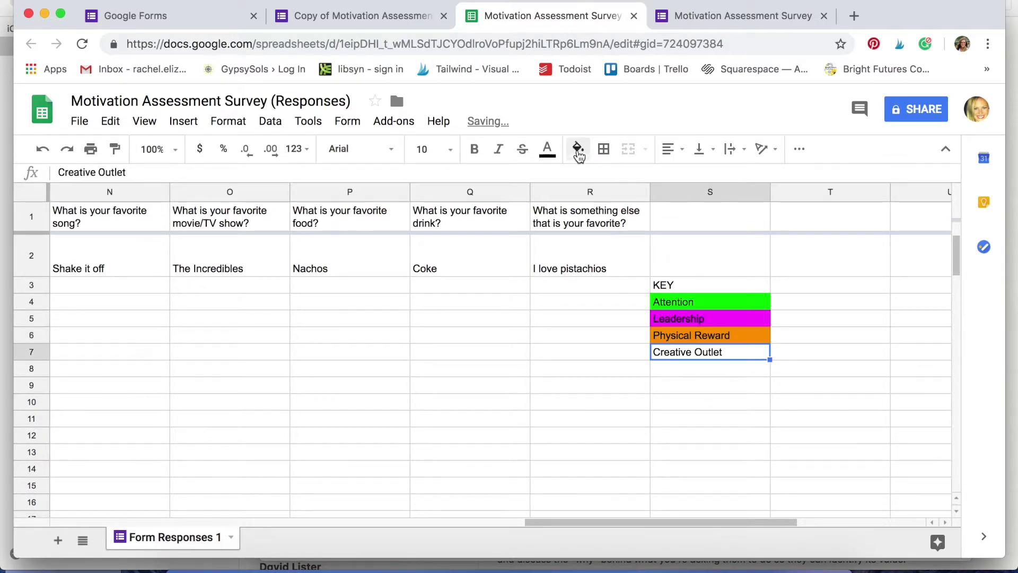
left_click(578, 149)
left_click(631, 219)
left_click(768, 404)
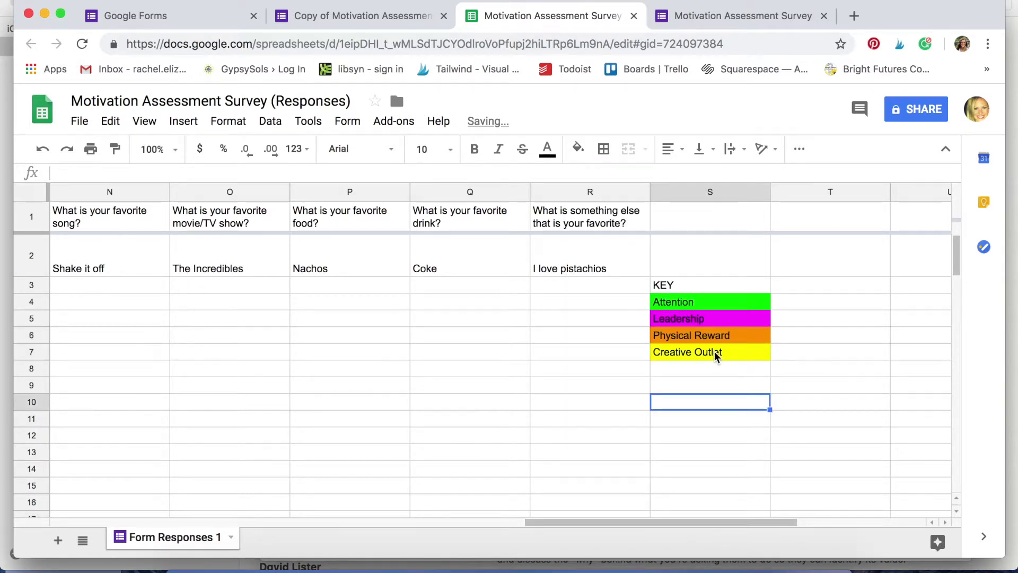
Make the "KEY" heading in S3 bold.
left_click(669, 287)
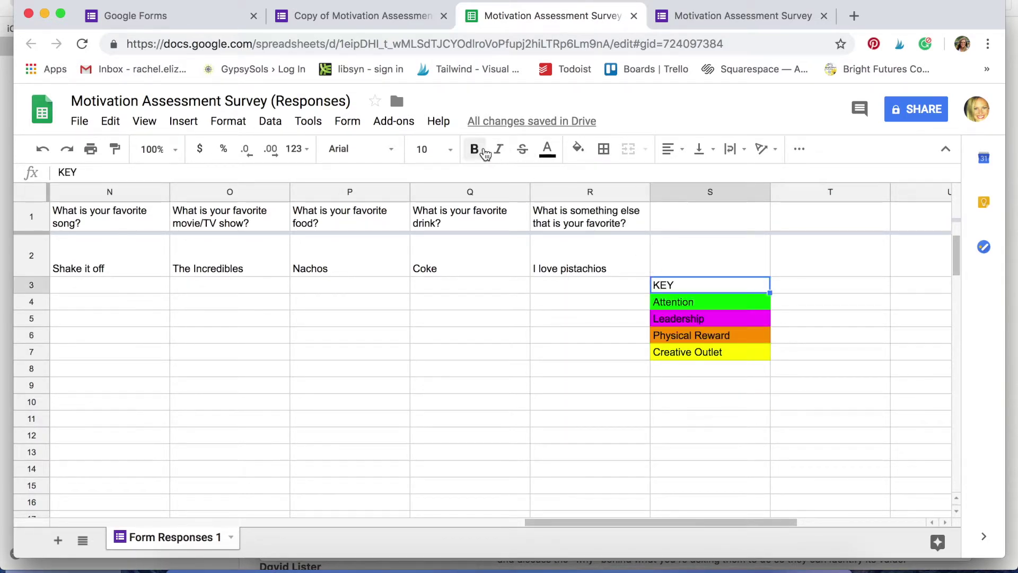
left_click(475, 149)
left_click(728, 390)
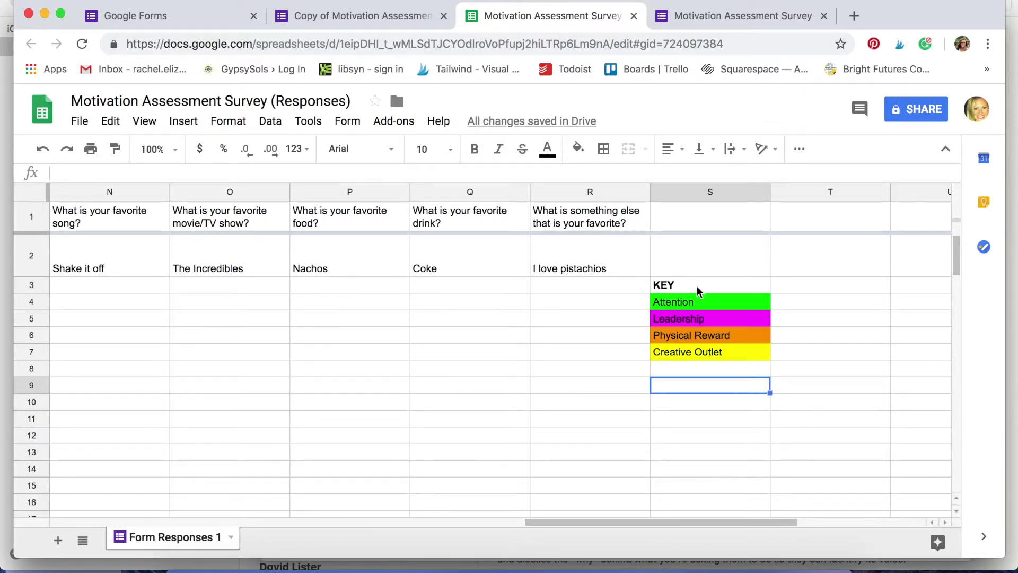
Move the whole color key from S3:S7 one column over to T3:T7.
left_click_drag(697, 291, 709, 350)
key("ctrl+c")
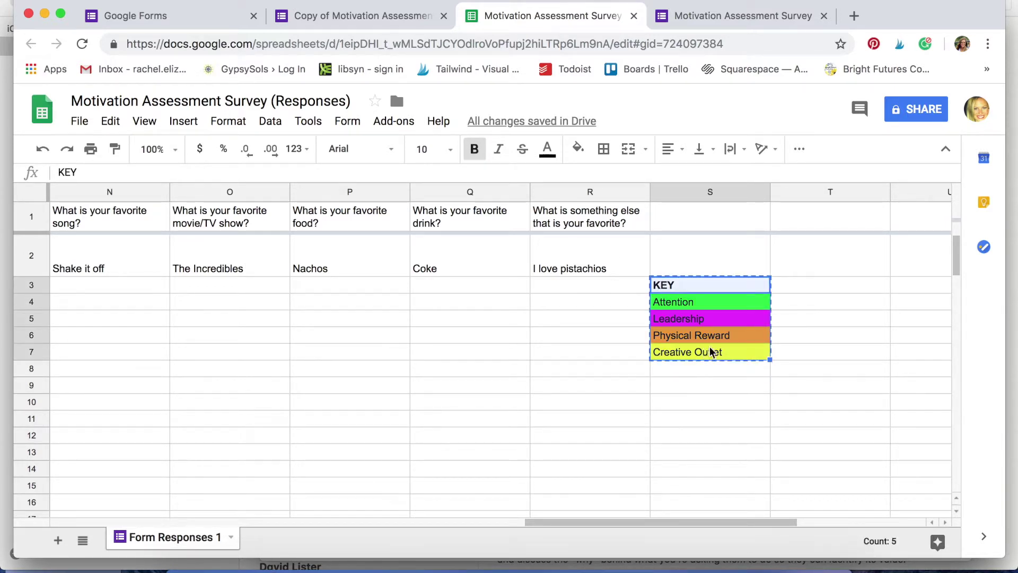
left_click(806, 285)
key("ctrl+v")
left_click(847, 424)
left_click(798, 303)
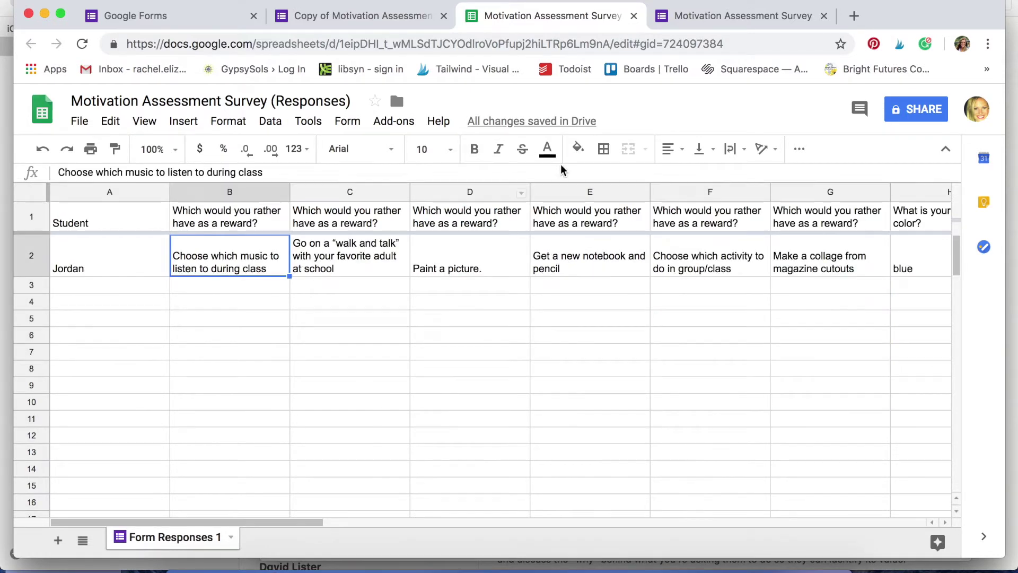
Color the music choice answer in B2 and the group/class activity answer in F2 magenta for Leadership.
left_click(578, 149)
left_click(713, 219)
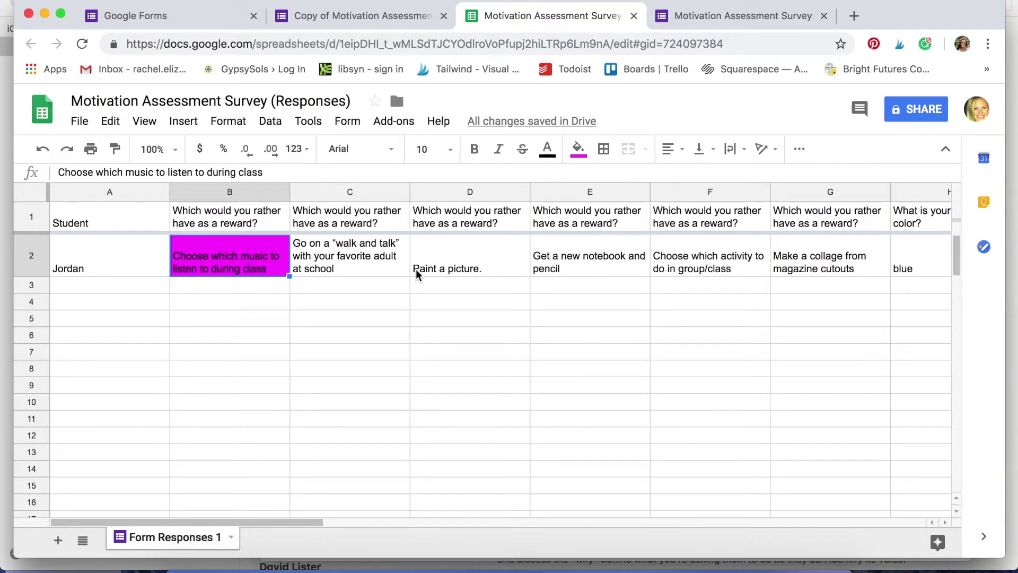
left_click(659, 273)
left_click(578, 148)
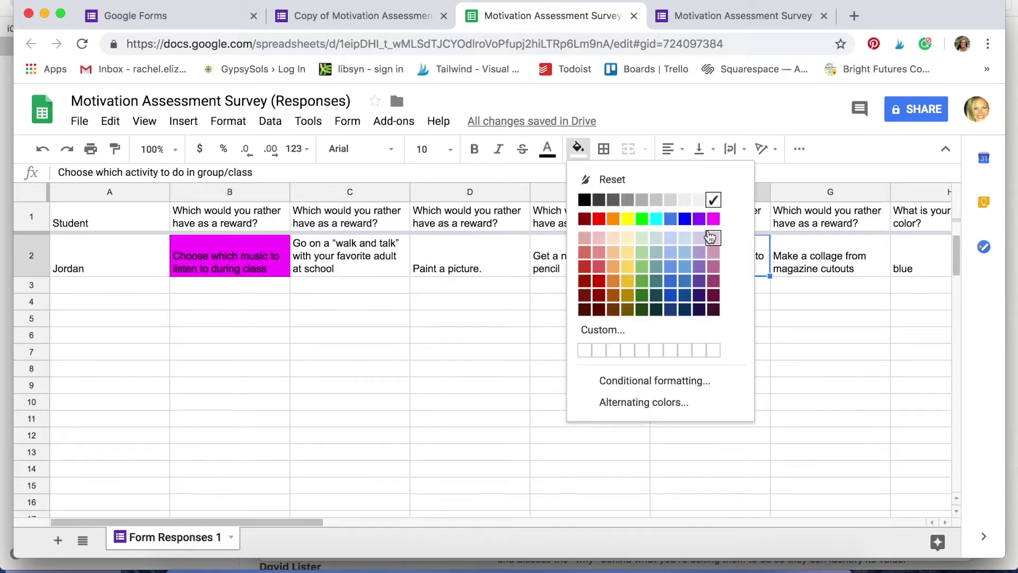
left_click(715, 220)
Check the key and fill the "walk and talk" answer in C2 with bright green for Attention.
scroll(783, 260, "right", 10)
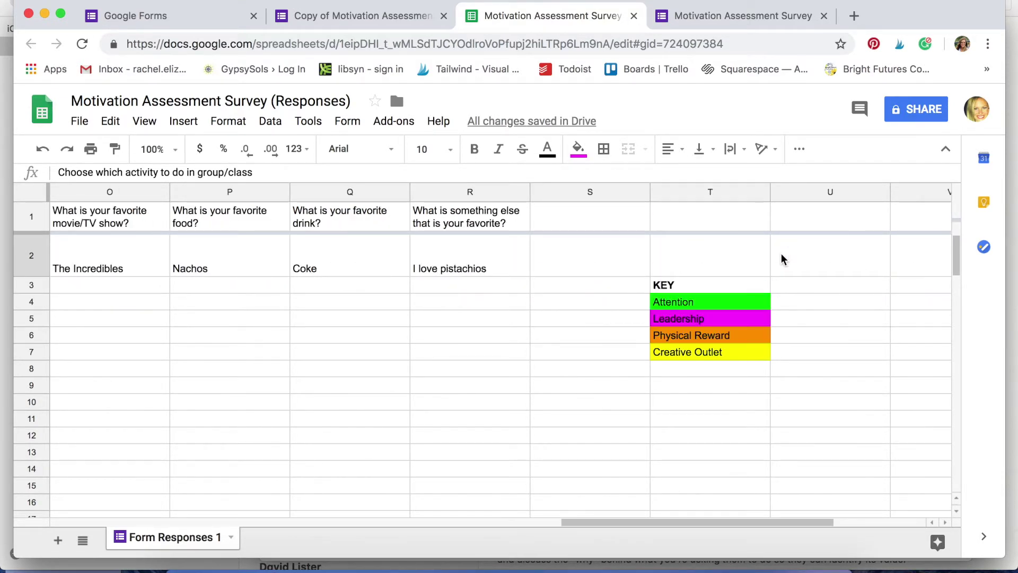
scroll(783, 260, "left", 10)
left_click(350, 255)
left_click(577, 149)
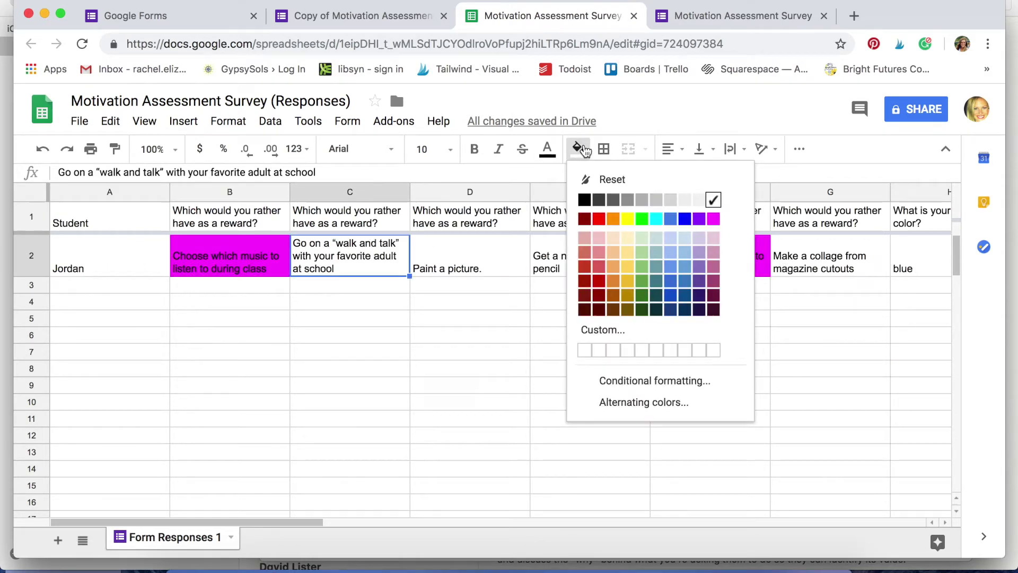
left_click(643, 222)
left_click(696, 353)
Fill the magazine collage answer in G2 and the "Paint a picture." answer in D2 with yellow for Creative Outlet.
scroll(697, 353, "right", 10)
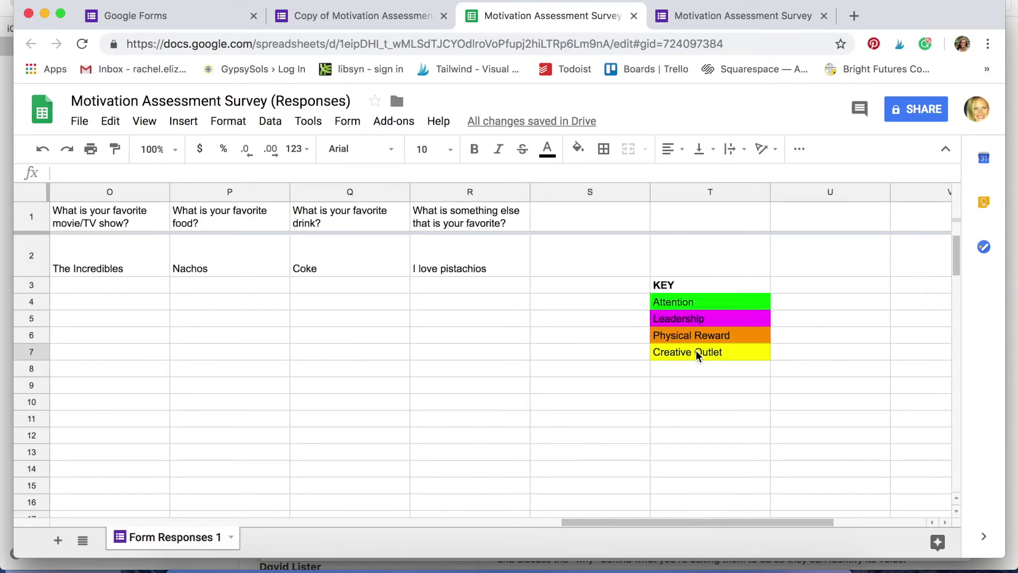
scroll(697, 353, "left", 3)
scroll(697, 356, "left", 7)
left_click(388, 263)
left_click(578, 148)
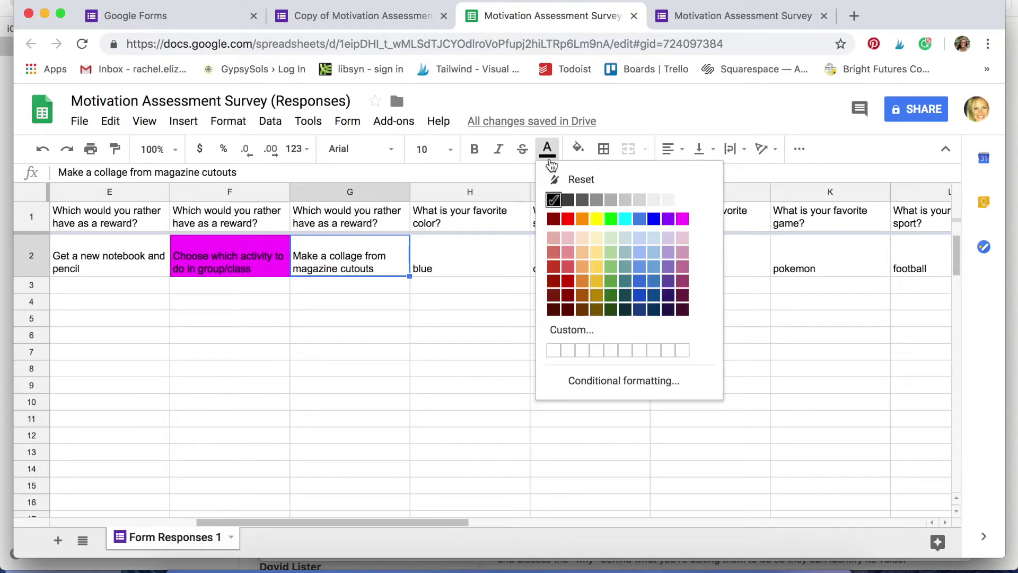
left_click(627, 219)
scroll(402, 302, "left", 2)
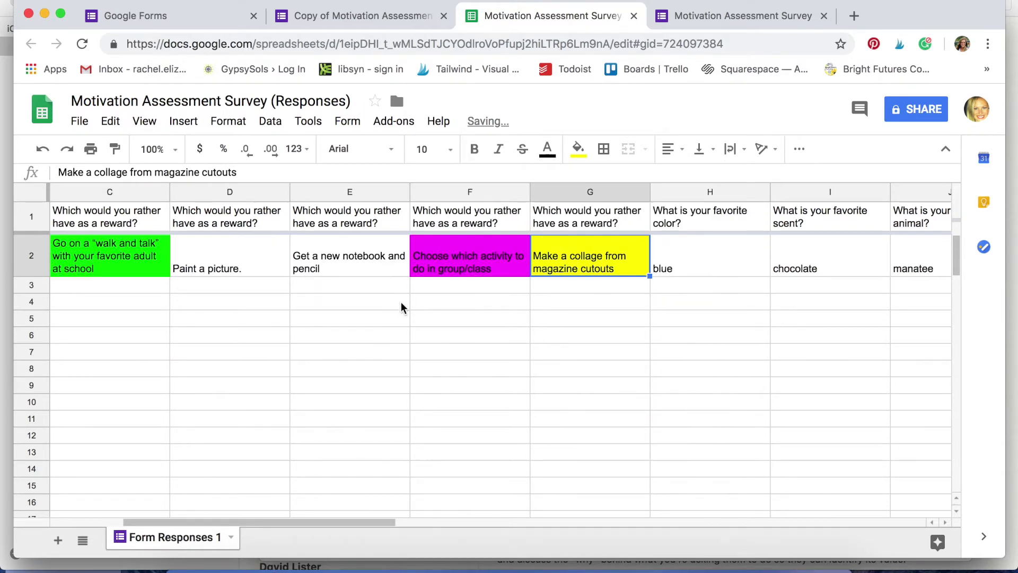
left_click(247, 269)
left_click(578, 148)
left_click(628, 219)
left_click(743, 325)
Check the key and fill the "Get a new notebook and pencil" answer in E2 with orange for Physical Reward.
scroll(743, 326, "right", 2)
scroll(742, 326, "right", 10)
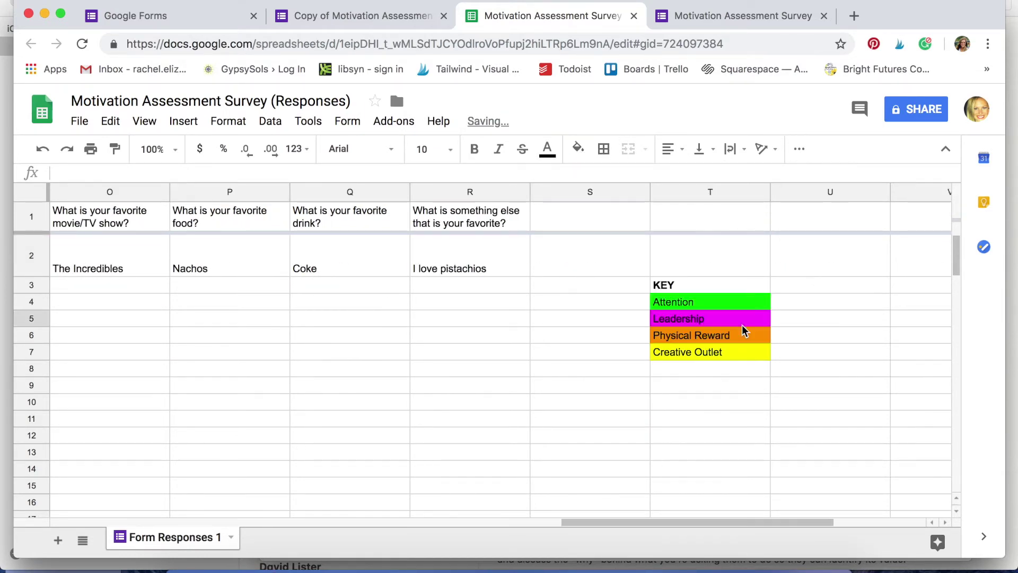
scroll(742, 325, "left", 8)
scroll(742, 325, "left", 3)
left_click(233, 264)
left_click(578, 149)
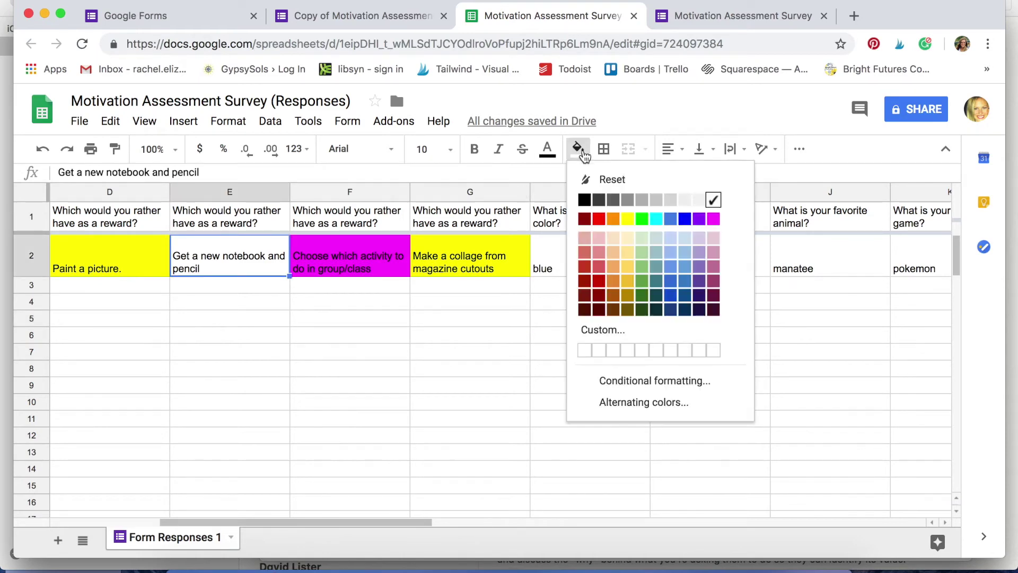
left_click(614, 220)
left_click(525, 339)
scroll(529, 340, "left", 3)
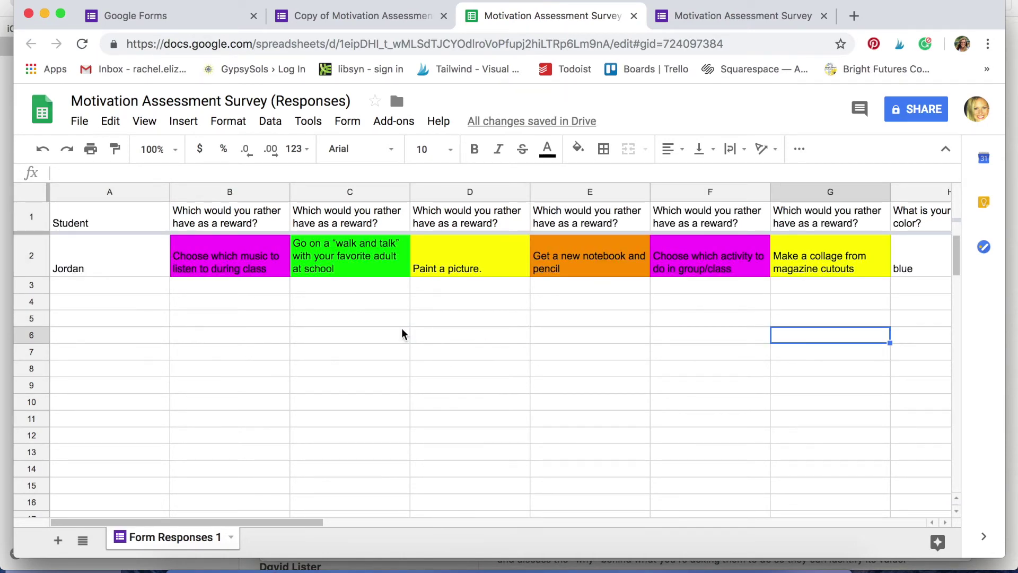
left_click(276, 266)
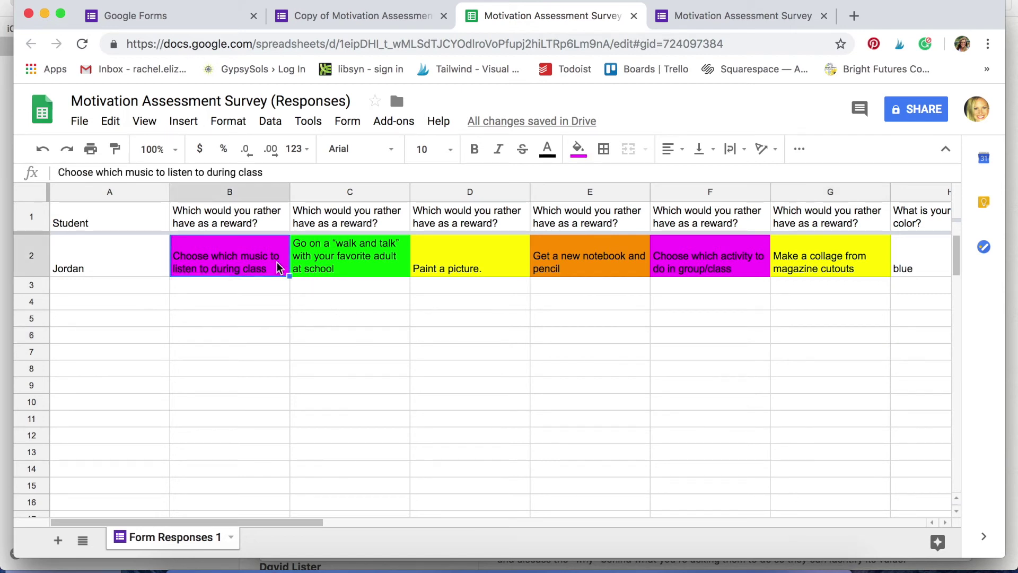
left_click(694, 271)
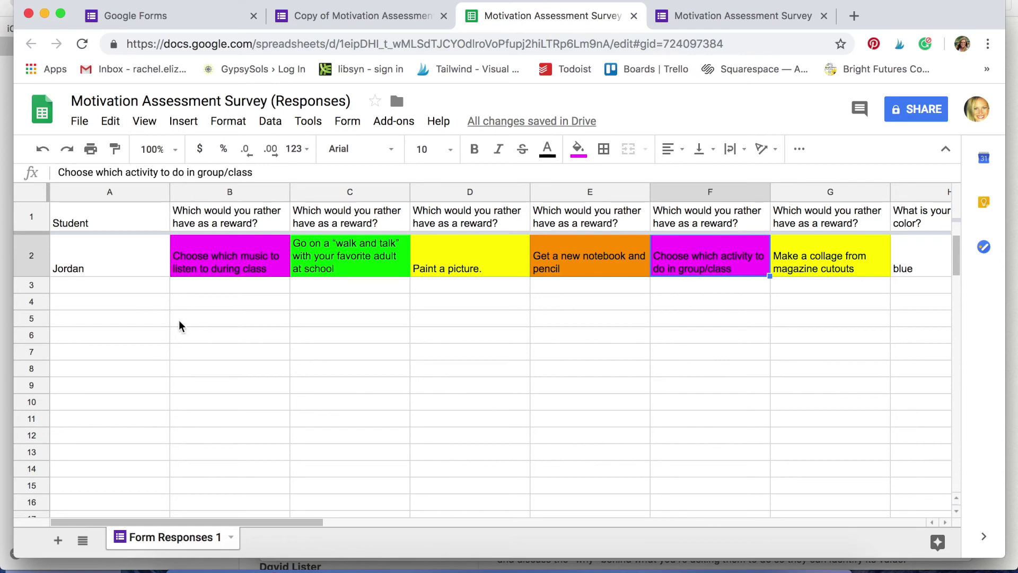
left_click(115, 271)
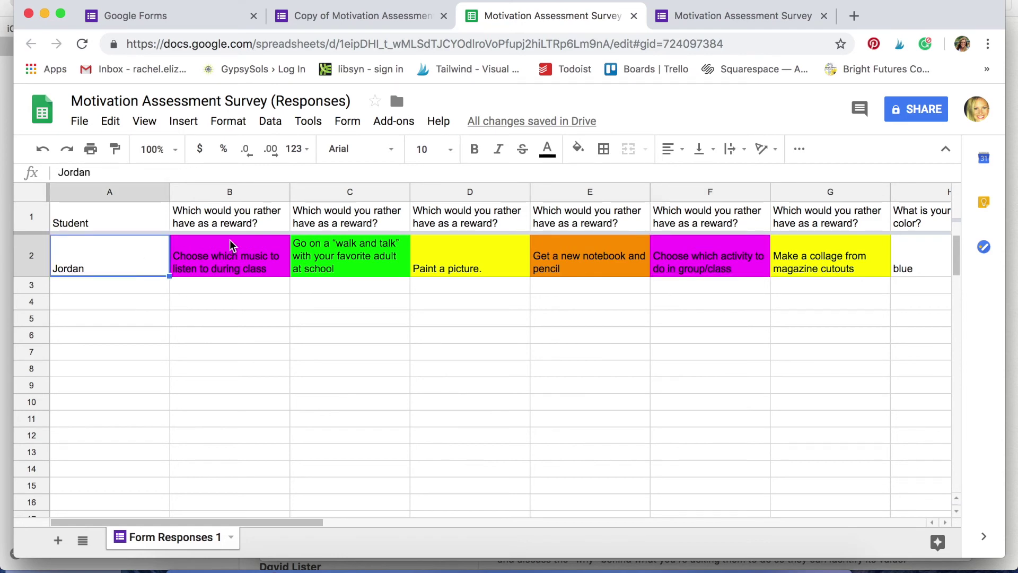